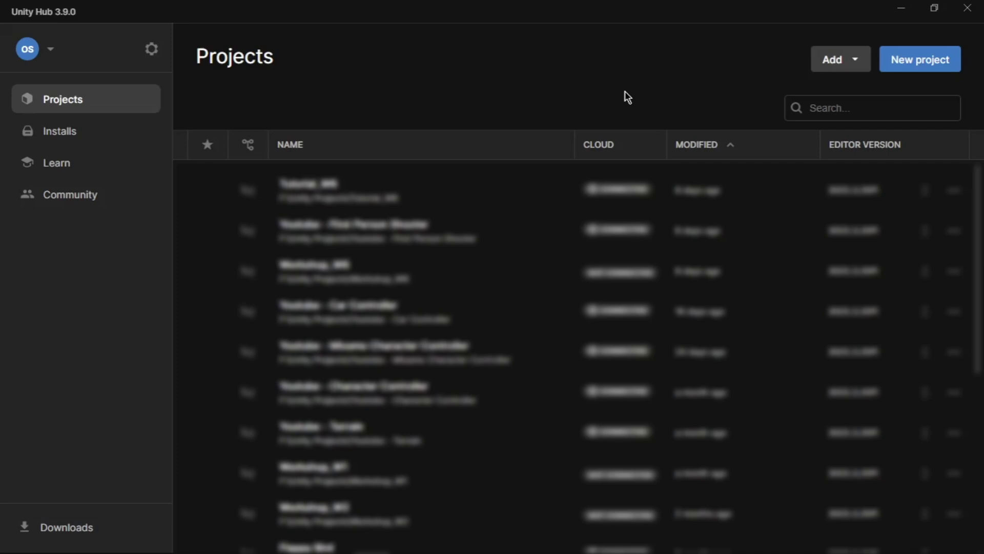
Step: Create a new 3D (Built-In Render Pipeline) project named "Youtube - Maze Game"
left_click(917, 54)
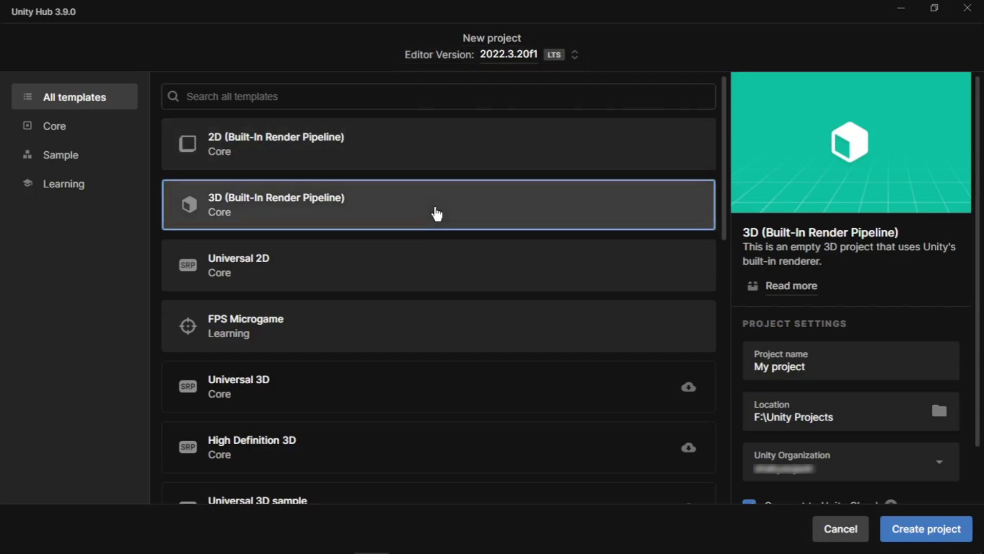
left_click(864, 371)
key("ctrl+a")
type("Youtube - Maze Game")
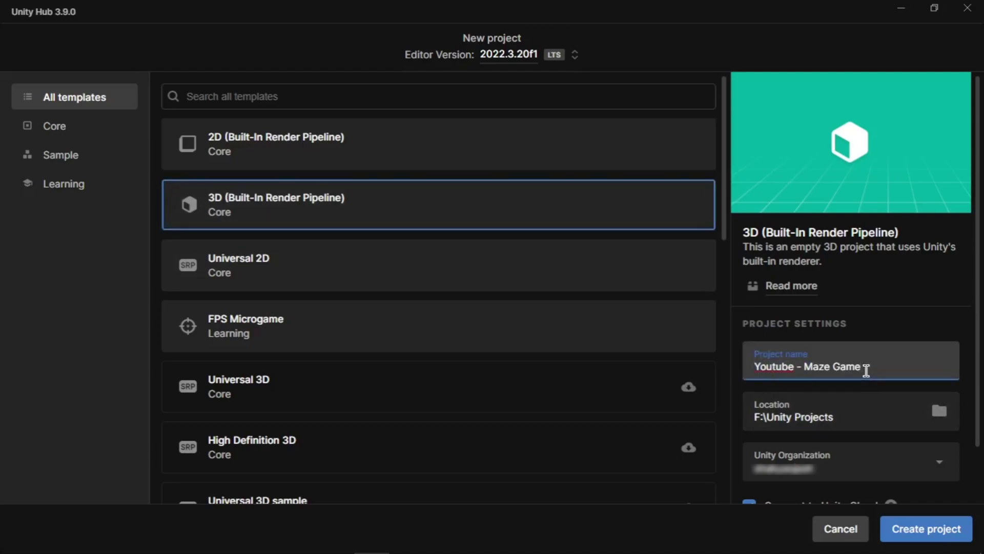
left_click(929, 541)
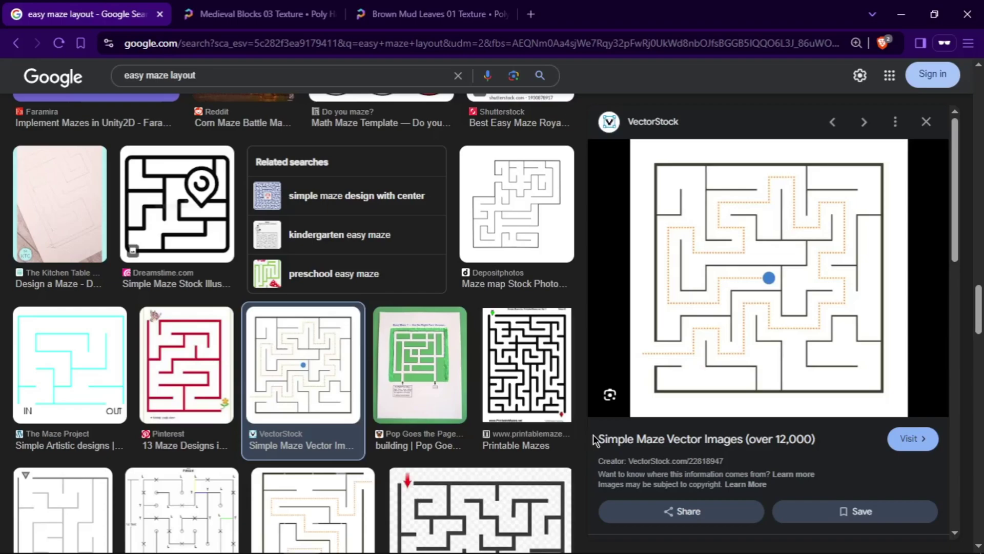
Step: View the open Poly Haven pages for the Medieval Blocks 03 and Brown Mud Leaves 01 textures
key("ctrl+Tab")
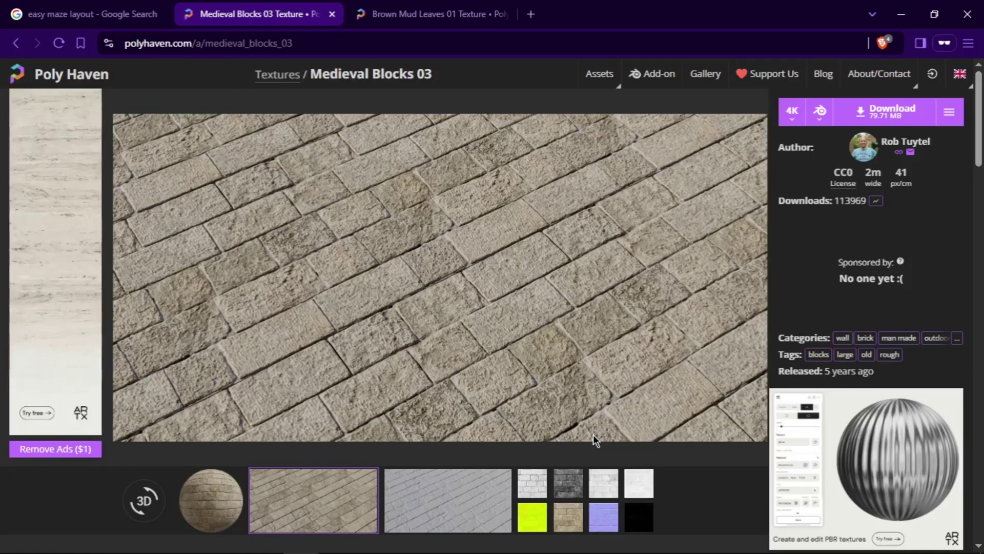
key("ctrl+Tab")
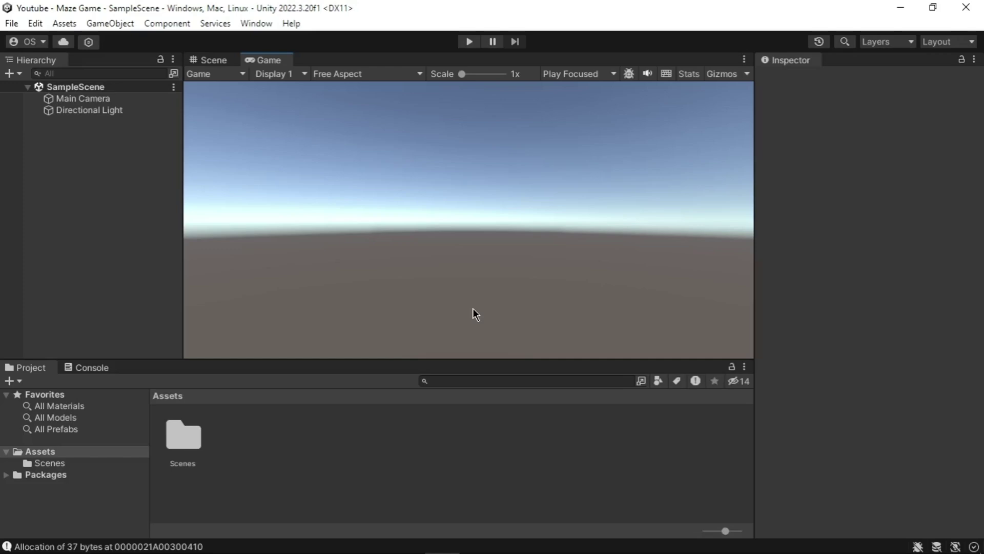
Step: Create a folder named "TExtures" in the project's Assets folder
left_click(97, 453)
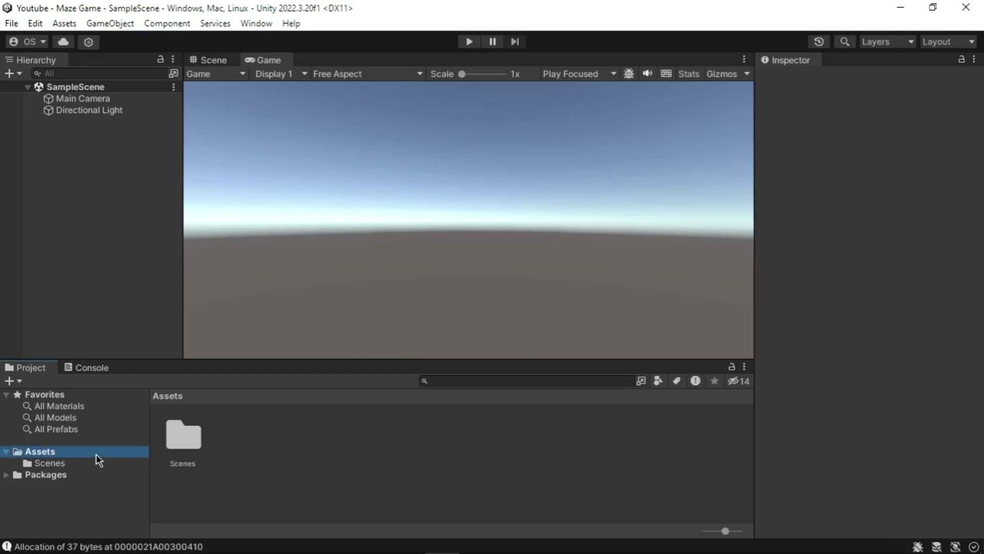
right_click(351, 464)
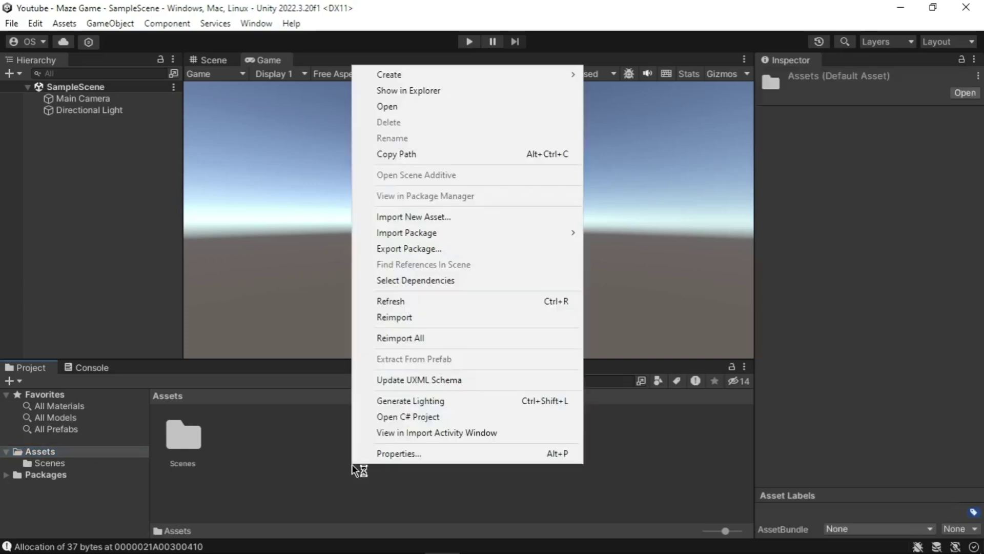
mouse_move(445, 76)
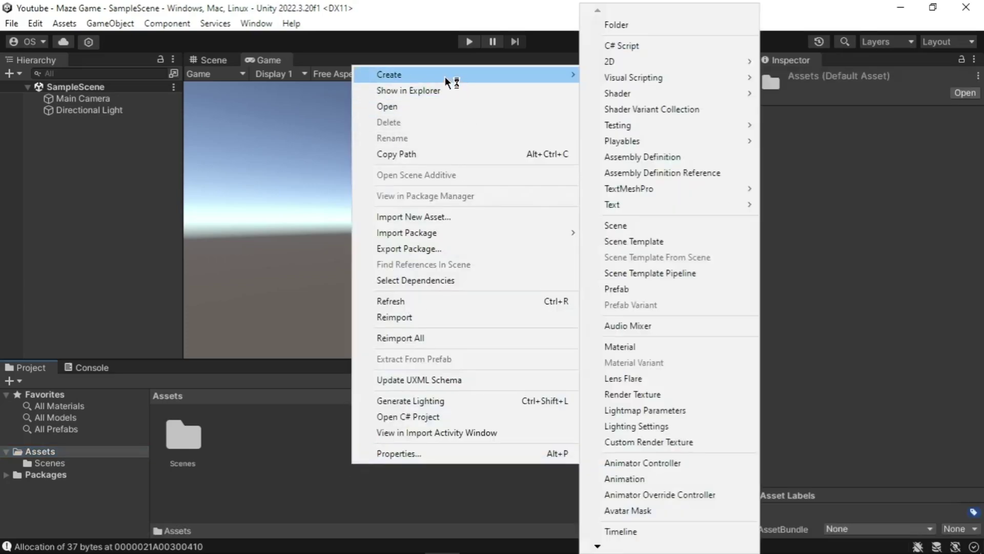
left_click(652, 29)
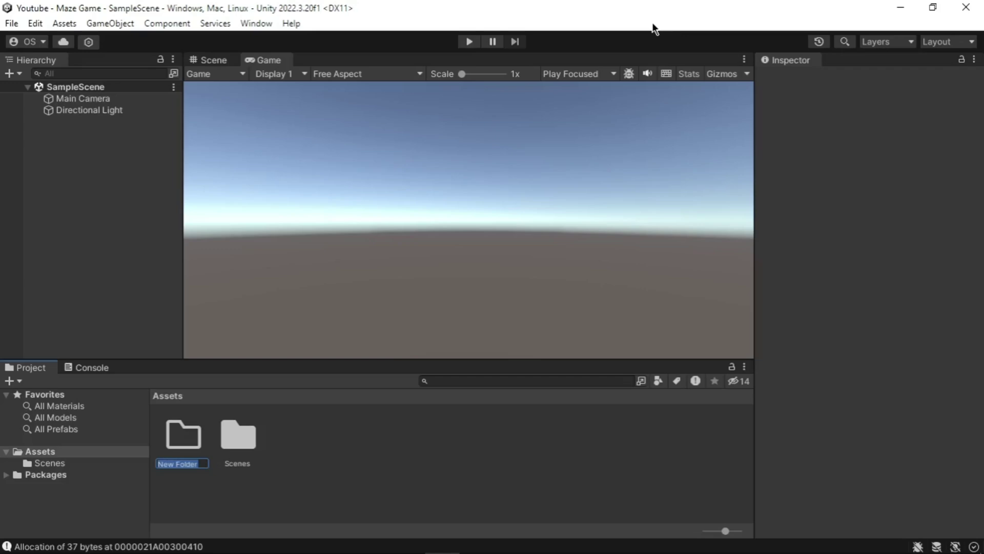
type("TExtures")
key("Return")
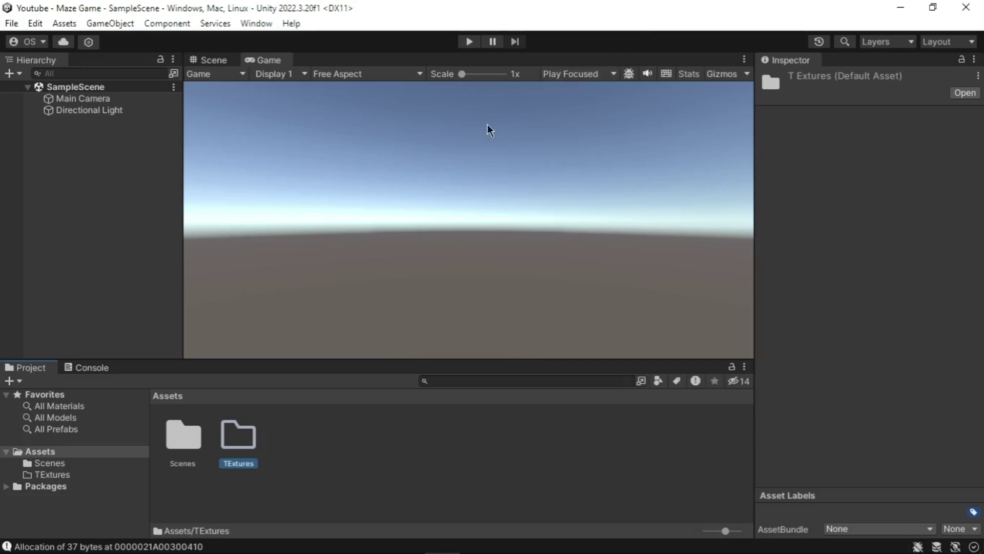
Step: Import the simple maze image and the medieval blocks and brown mud textures into the TExtures folder
double_click(239, 436)
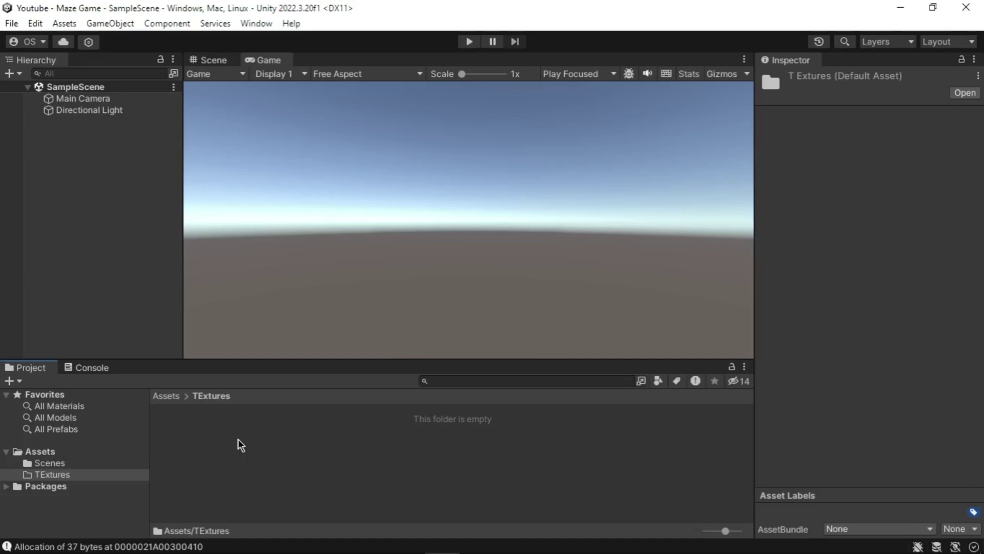
left_click_drag(240, 445, 286, 450)
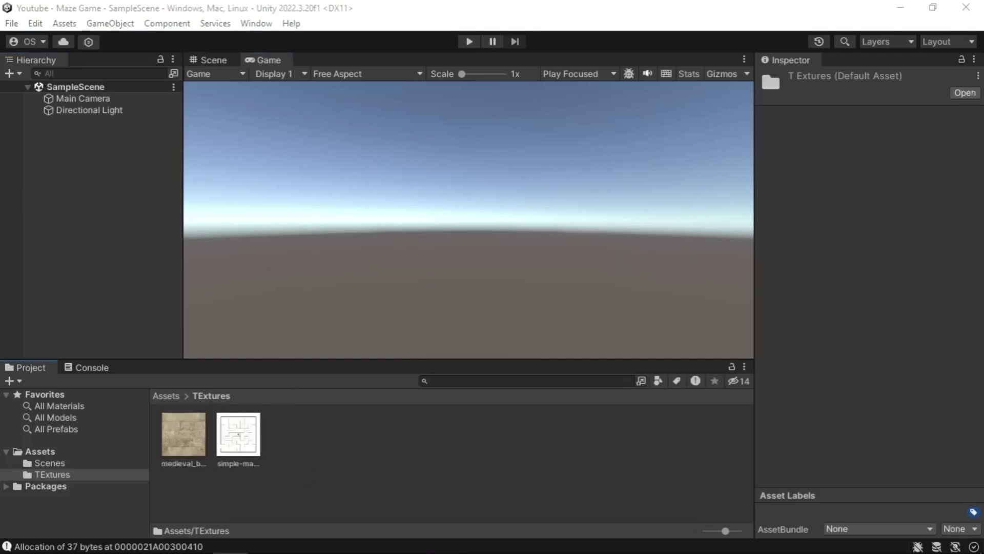
left_click_drag(376, 458, 380, 460)
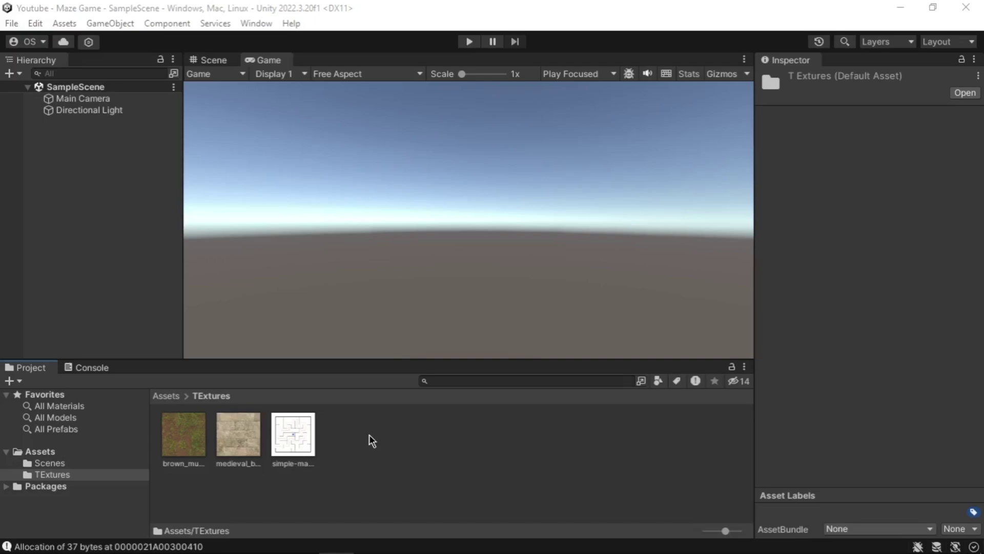
Step: Add a cube to the scene as the ground and set its scale to 100 on X and 100 on Z
left_click(10, 75)
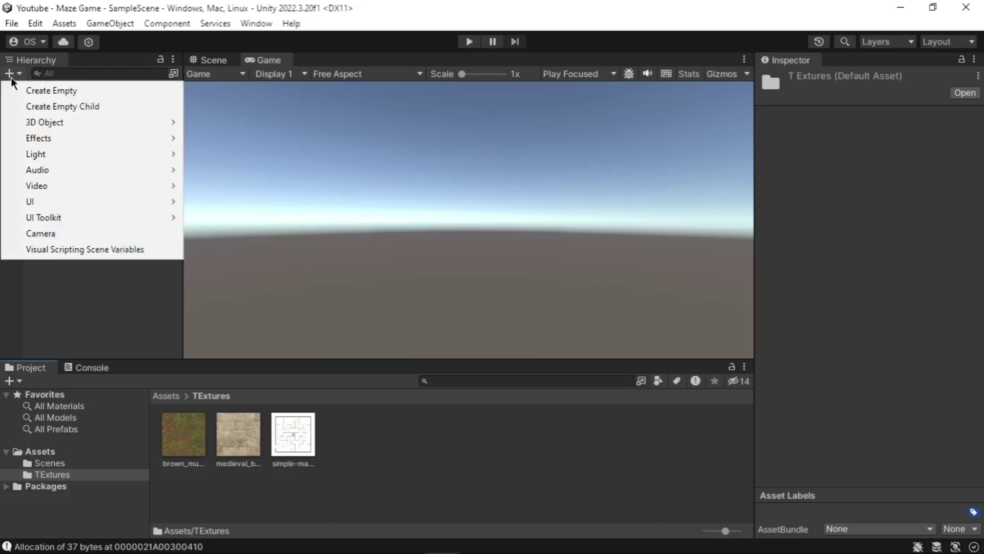
mouse_move(51, 125)
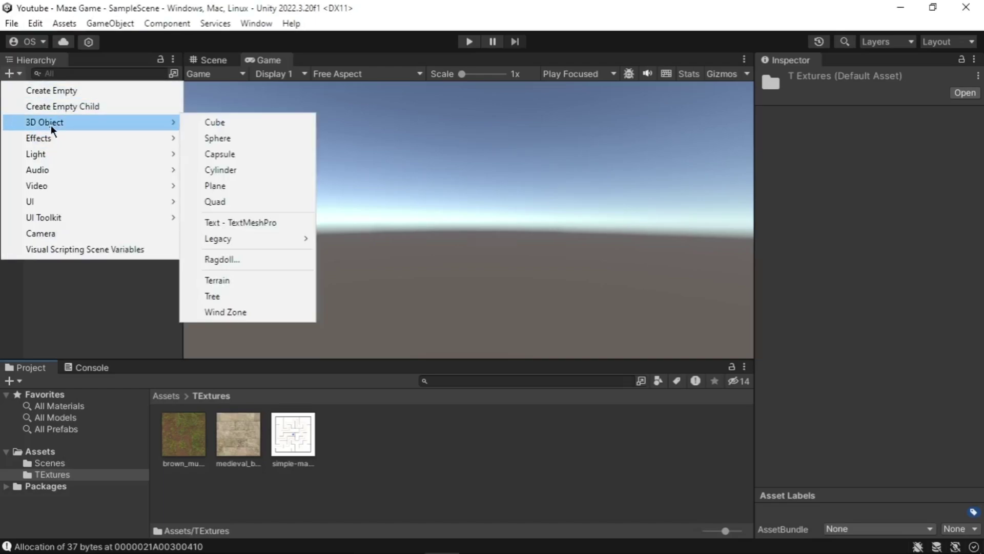
left_click(223, 122)
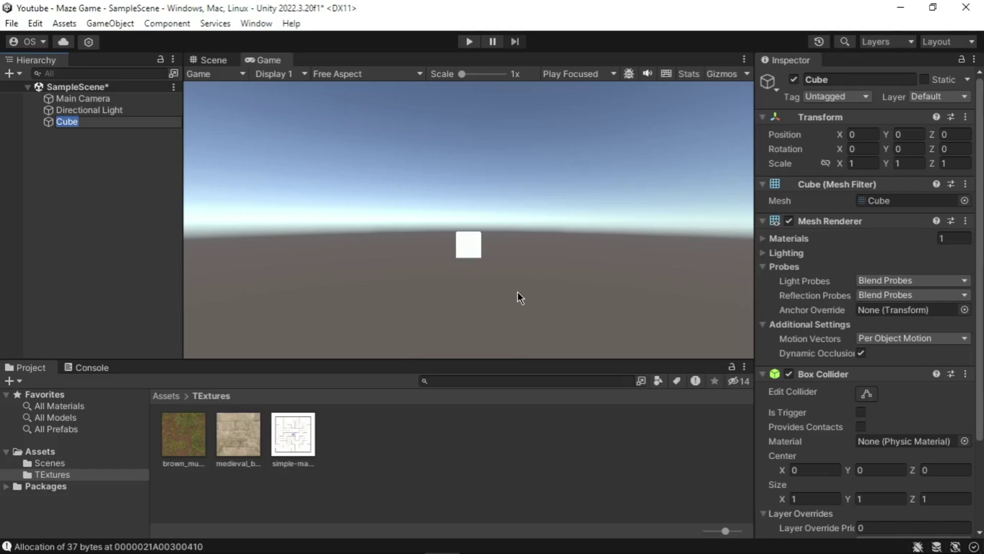
left_click(866, 163)
type("100")
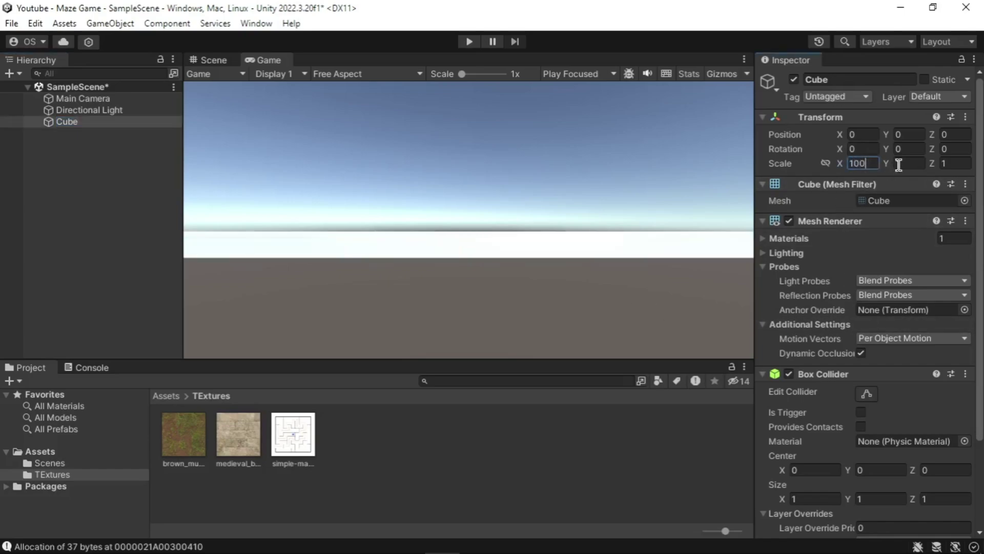
left_click(958, 162)
type("100")
key("Return")
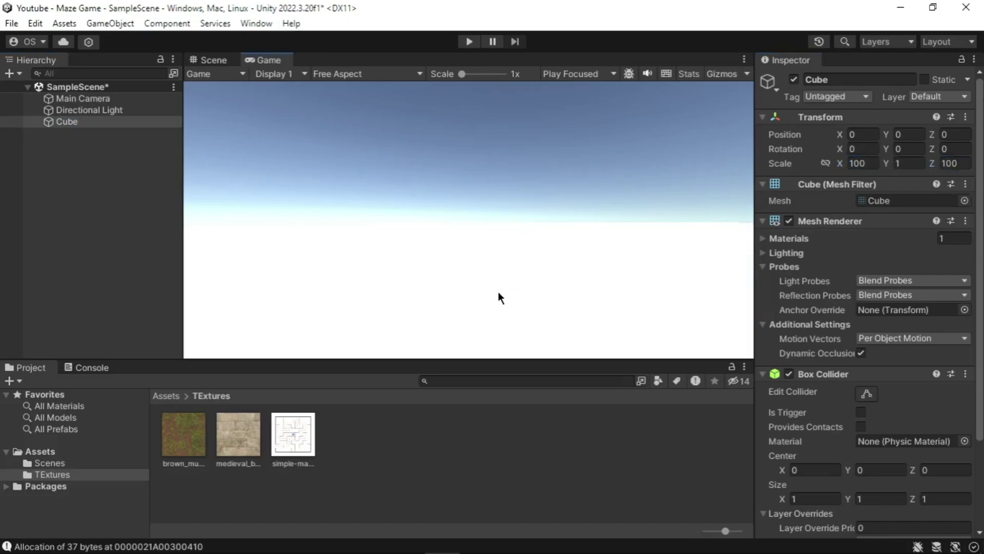
Step: Apply the simple maze image from the TExtures folder to the ground cube and show the scene from the top
left_click(211, 60)
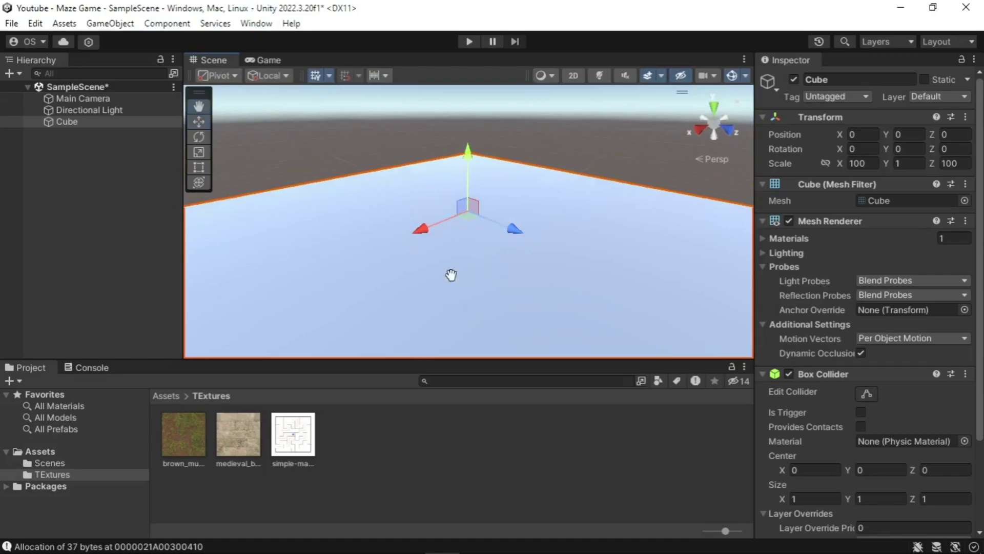
scroll(457, 217, "down", 10)
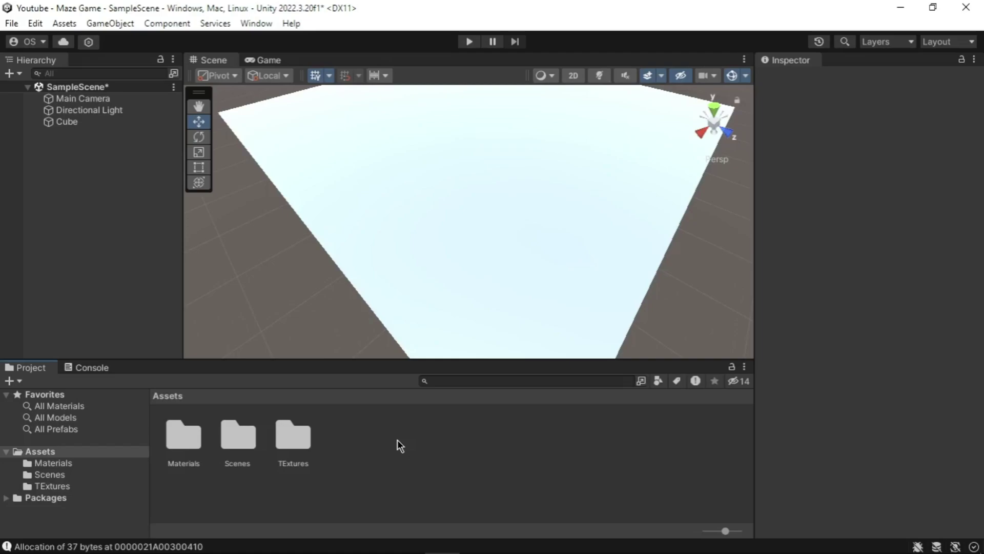
double_click(289, 442)
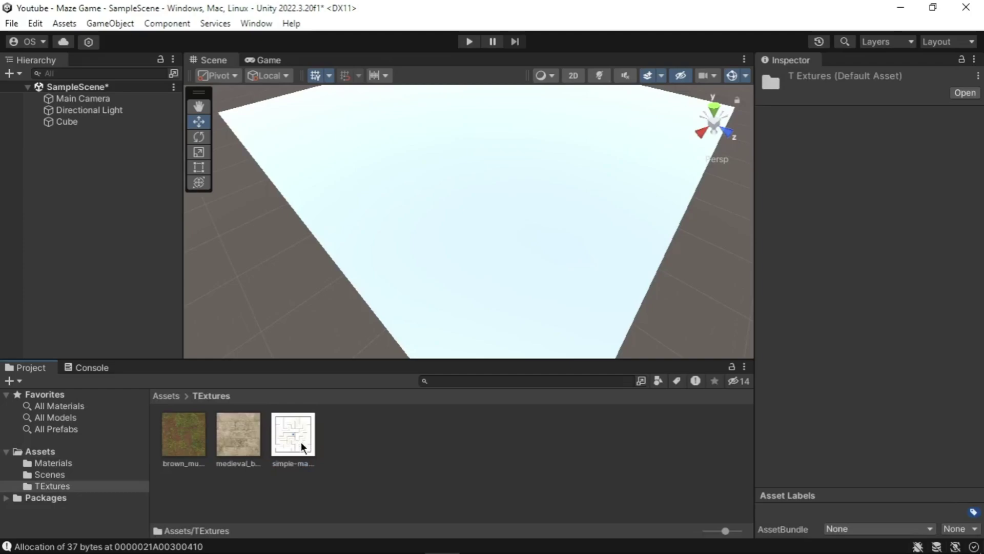
left_click_drag(292, 445, 446, 246)
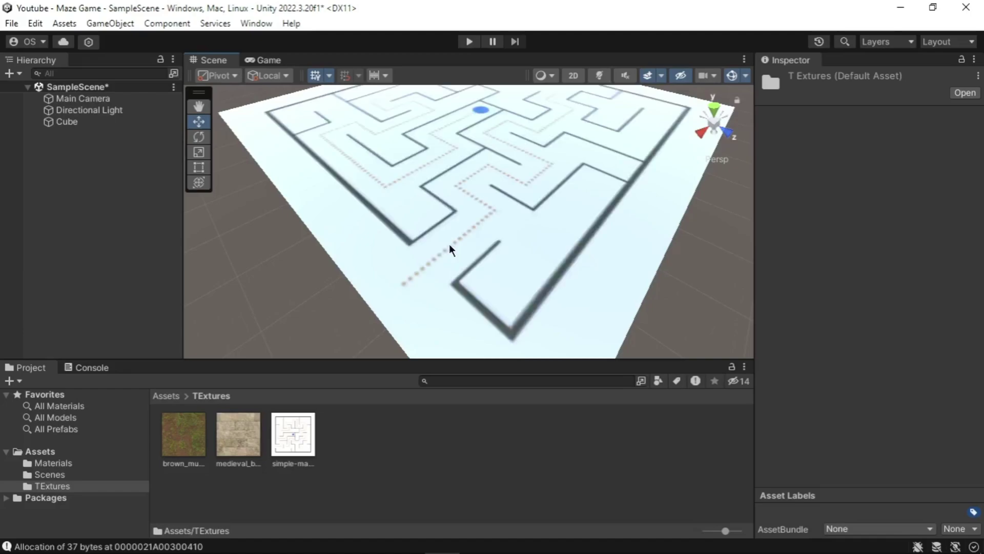
left_click(449, 244)
left_click(713, 109)
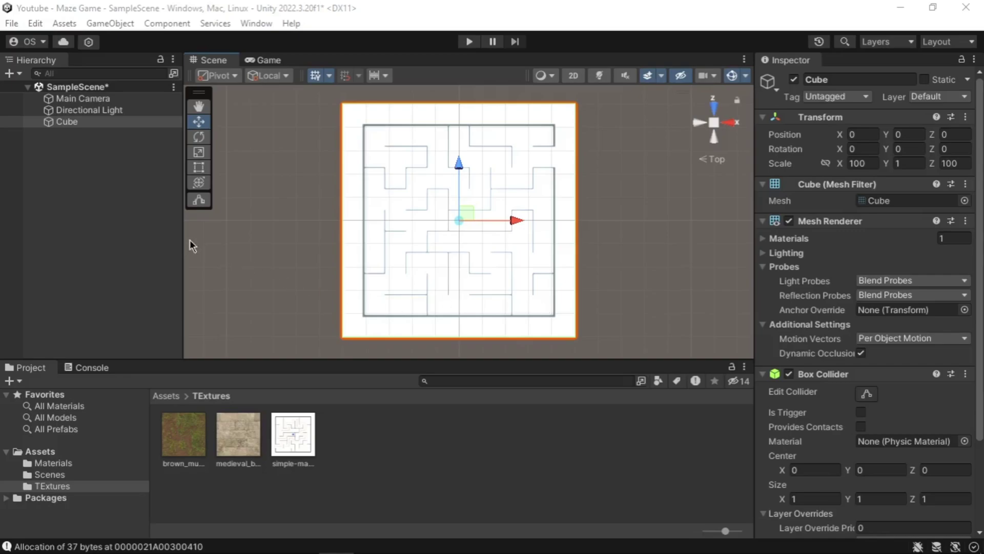
Step: Add a second cube and move it onto the maze's outer border line at about X 1.6, Z -41.03
left_click(13, 75)
mouse_move(44, 144)
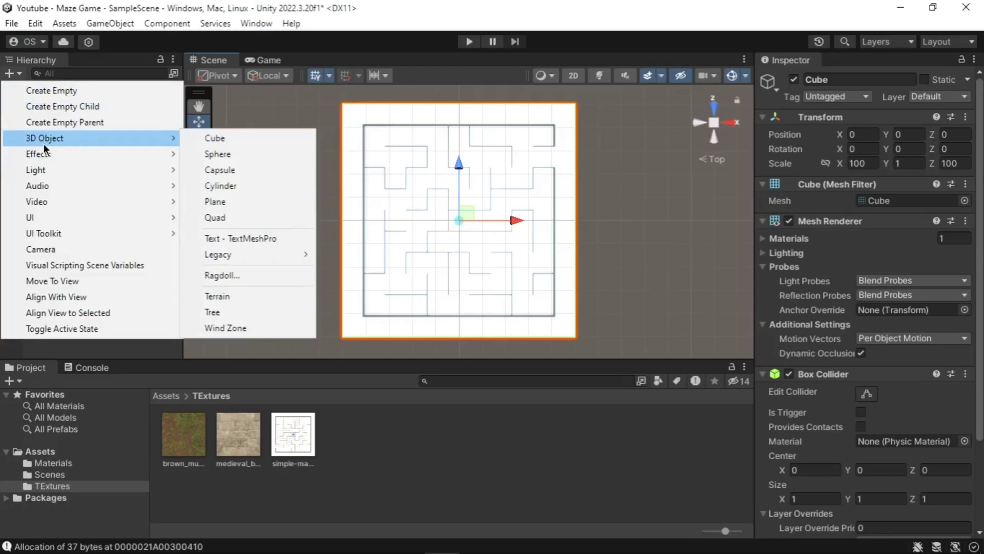
left_click(205, 140)
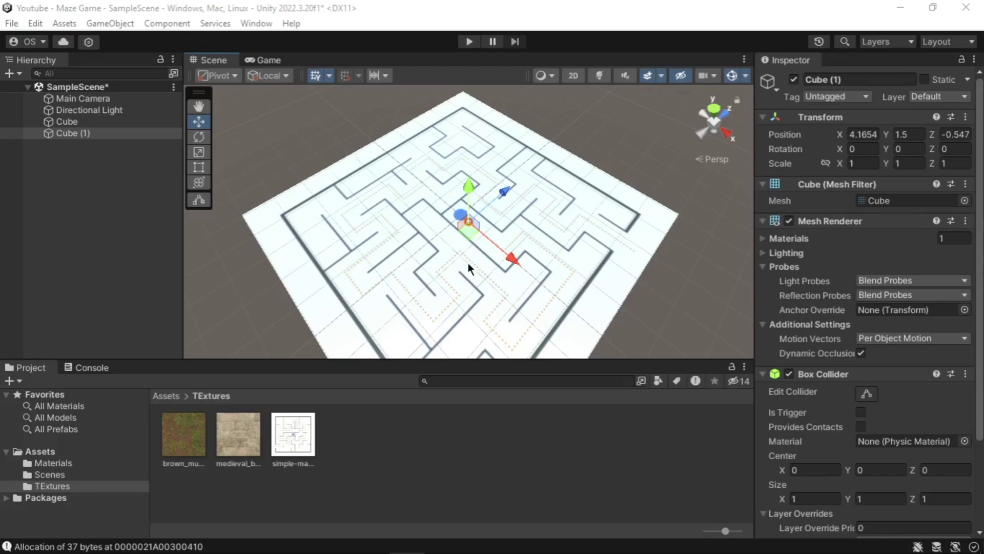
scroll(469, 236, "up", 5)
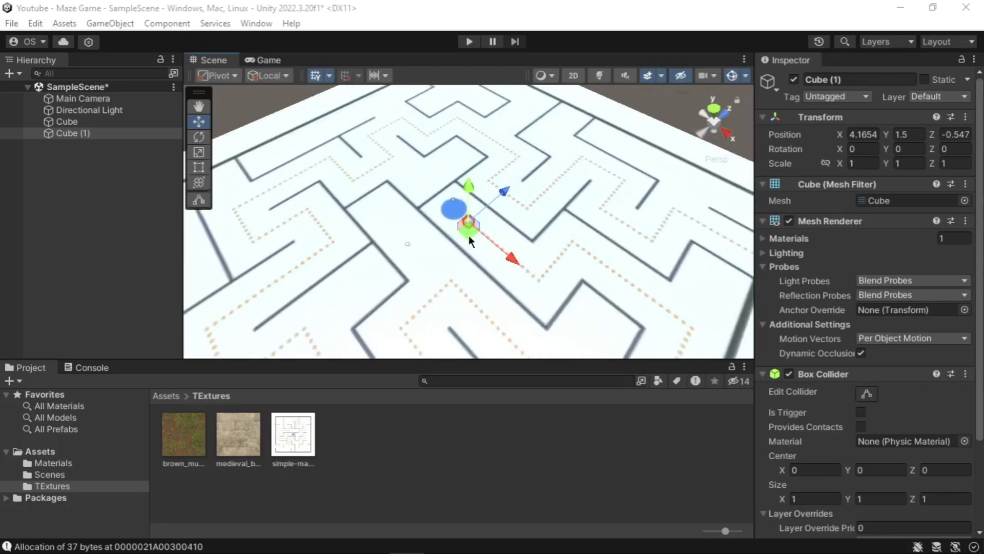
scroll(469, 235, "down", 4)
scroll(468, 236, "up", 4)
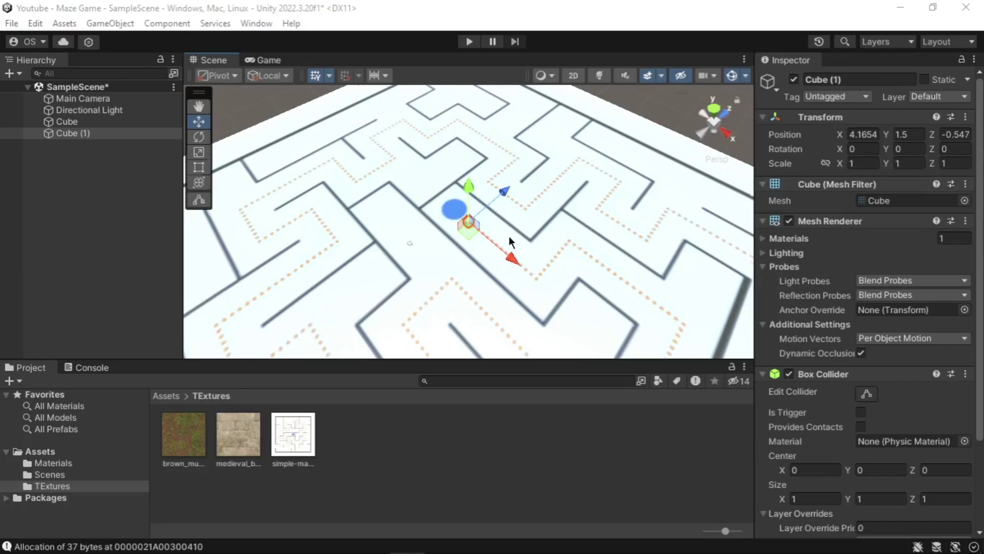
scroll(508, 235, "down", 3)
scroll(504, 210, "up", 3)
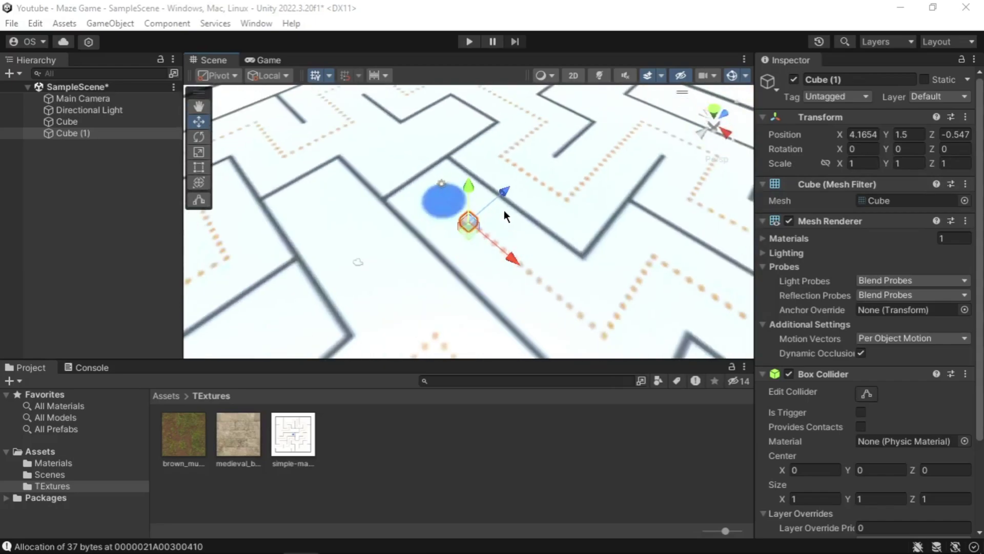
scroll(504, 210, "down", 2)
left_click_drag(504, 210, 340, 277)
scroll(339, 277, "up", 3)
left_click_drag(439, 259, 641, 264)
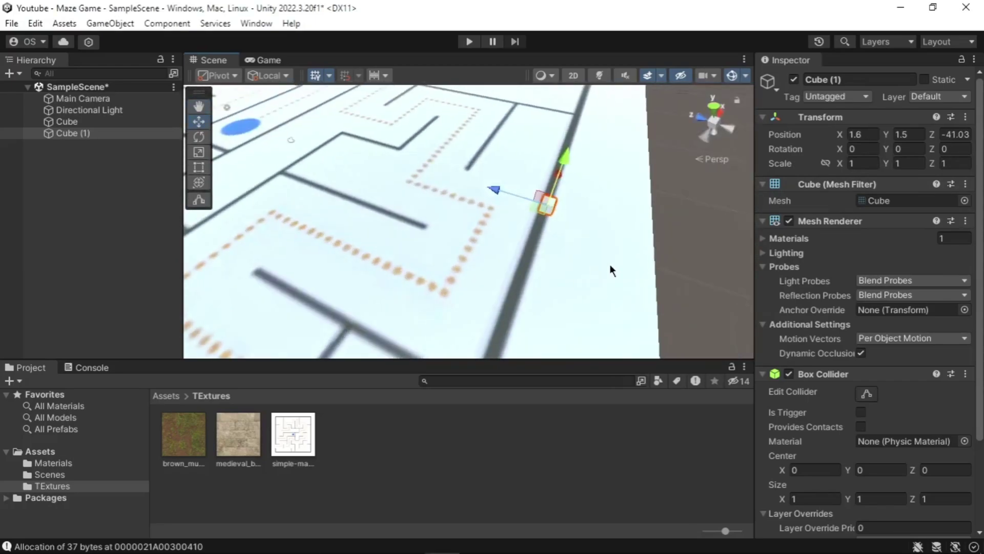
Step: Set the second cube's scale to about X 13.31, Y 10, Z 4 and its Y position to 5.5
left_click_drag(842, 165, 854, 164)
left_click(953, 163)
type("40")
key("BackSpace")
left_click(910, 164)
type("10")
left_click(871, 165)
left_click(910, 134)
type("6")
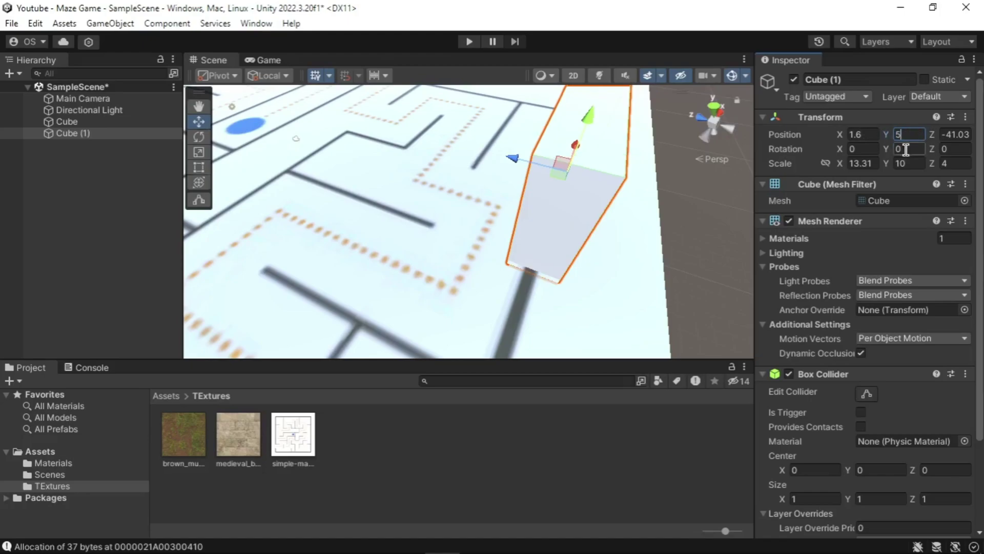
scroll(589, 151, "down", 3)
left_click_drag(886, 134, 883, 134)
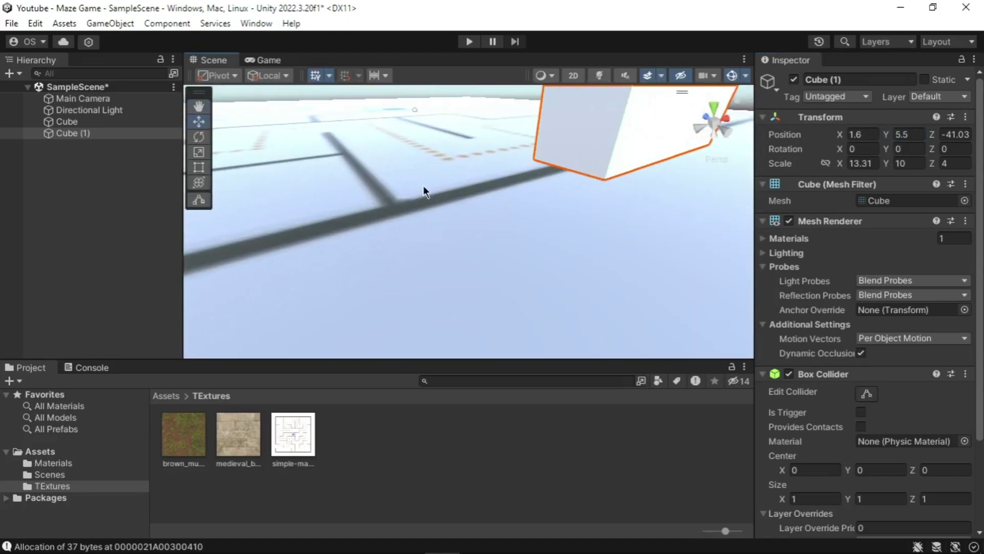
Step: Fit the wall cube to the full outer border line with scale X 82, Z 3 and position X -0.16
scroll(588, 189, "down", 5)
right_click_drag(588, 189, 574, 169)
left_click_drag(840, 163, 826, 165)
mouse_move(493, 241)
right_mouse_down()
mouse_move(467, 255)
mouse_move(477, 246)
right_mouse_up()
left_click_drag(841, 163, 850, 161)
left_click_drag(507, 263, 566, 202)
right_click_drag(566, 202, 366, 322)
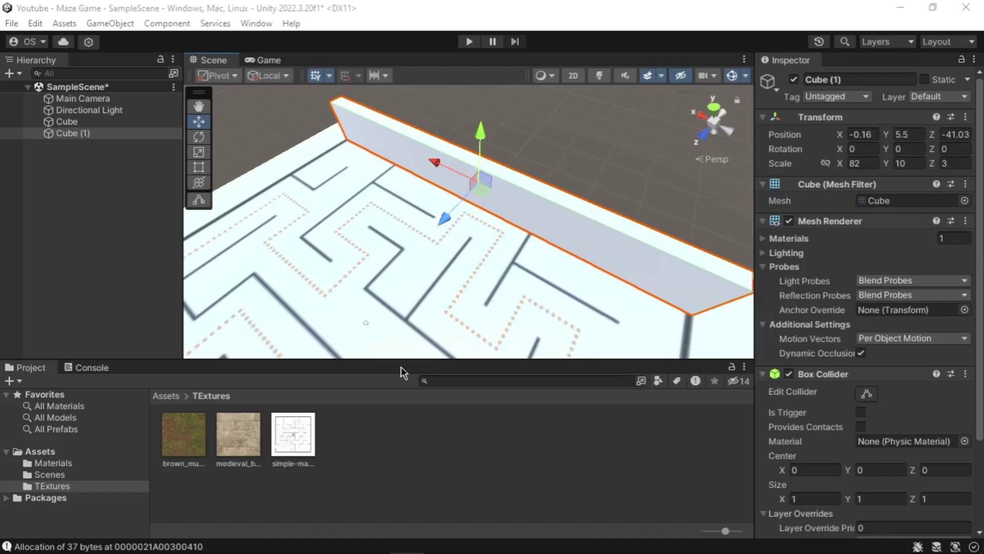
Step: Apply the medieval blocks texture from the TExtures folder to the wall cube and set its material's X tiling to 15
left_click_drag(228, 448, 560, 223)
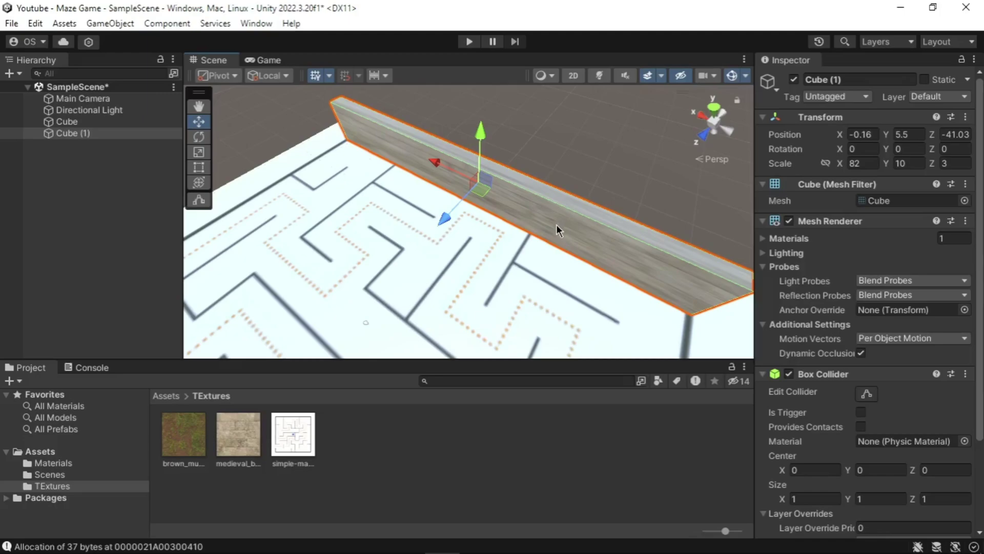
scroll(763, 491, "down", 4)
left_click(764, 491)
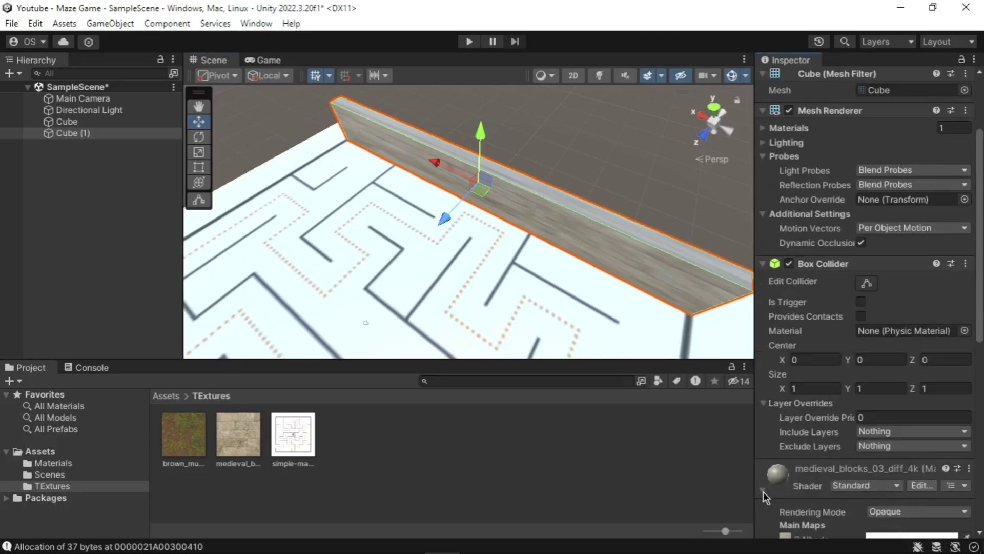
scroll(764, 491, "down", 8)
left_click(891, 444)
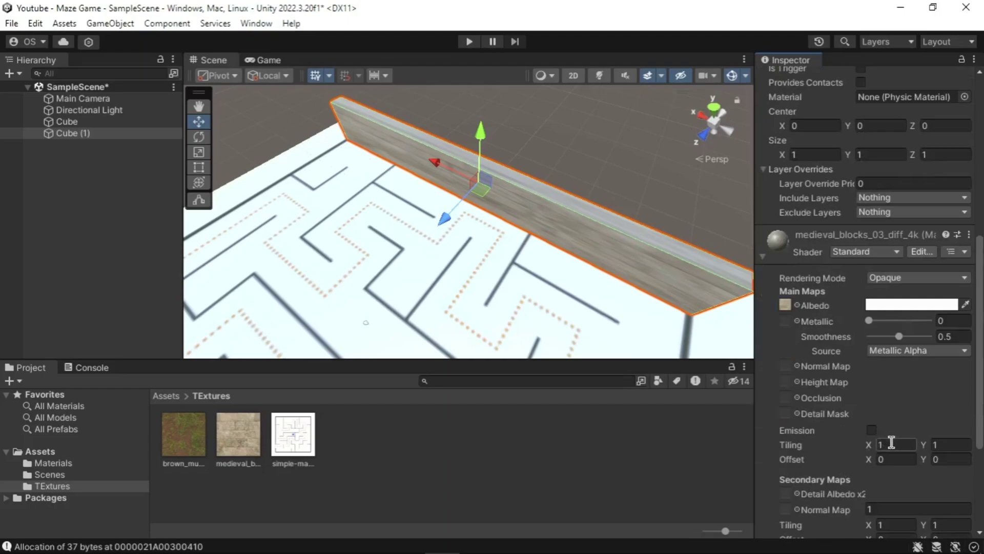
type("15")
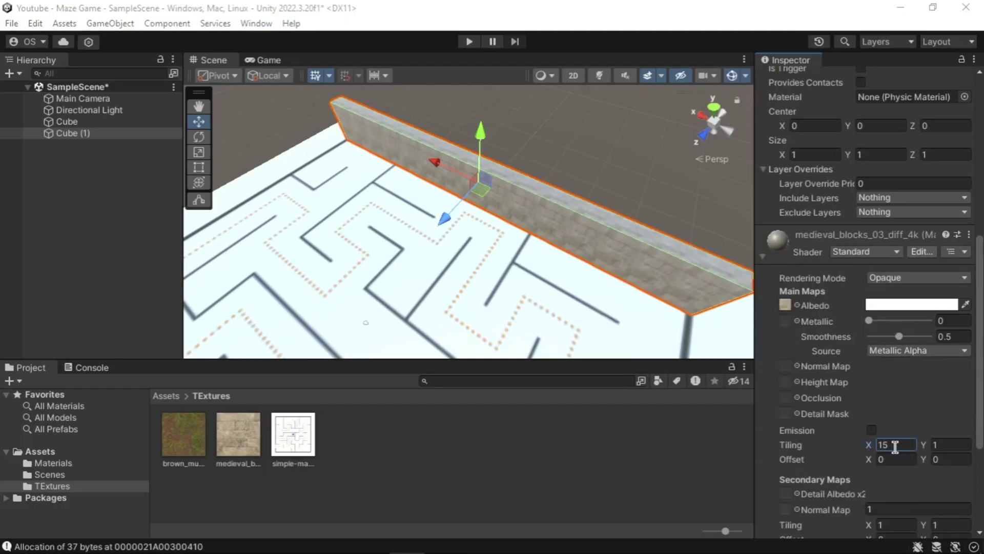
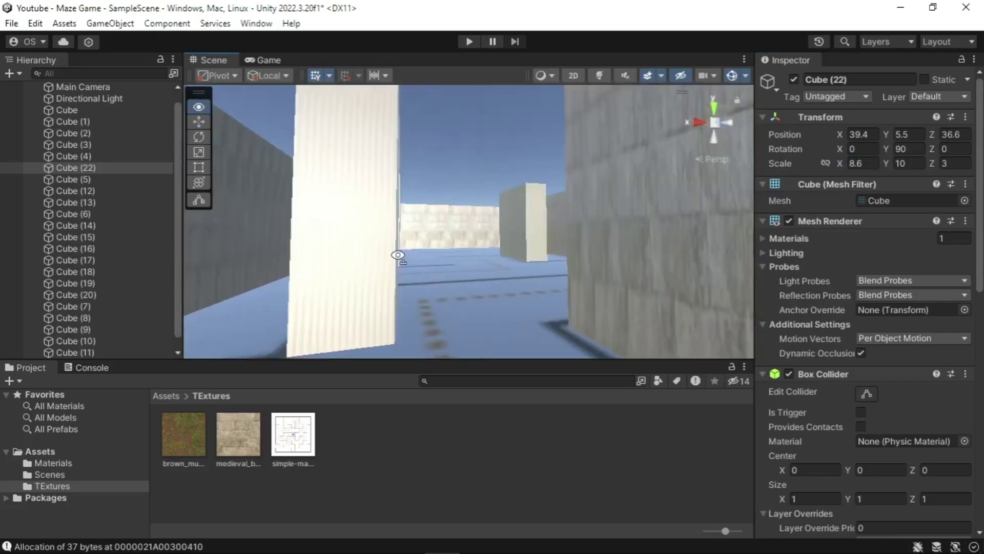
Step: Set the medieval blocks material's X tiling to 2 for the short wall with X scale 8.6
double_click(895, 321)
type("2")
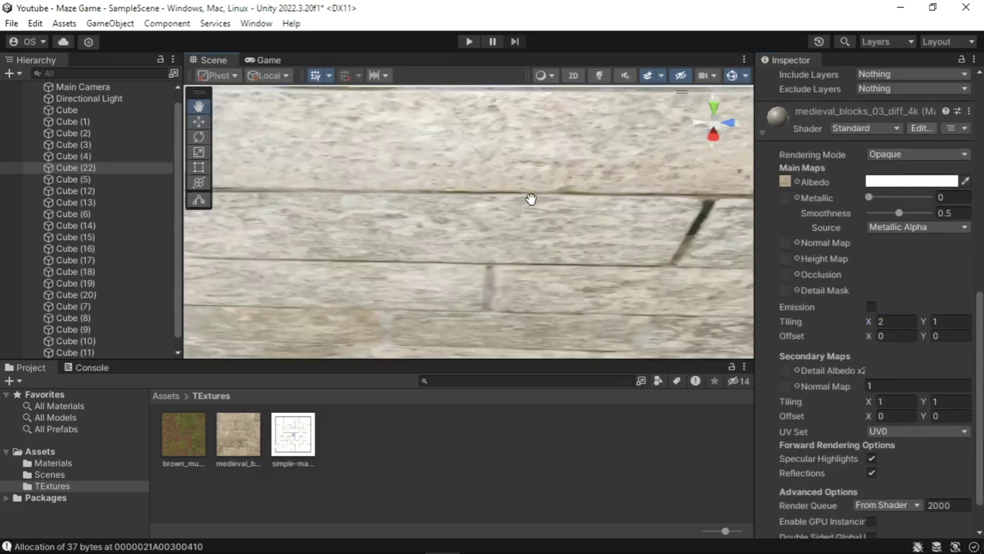
scroll(530, 198, "down", 5)
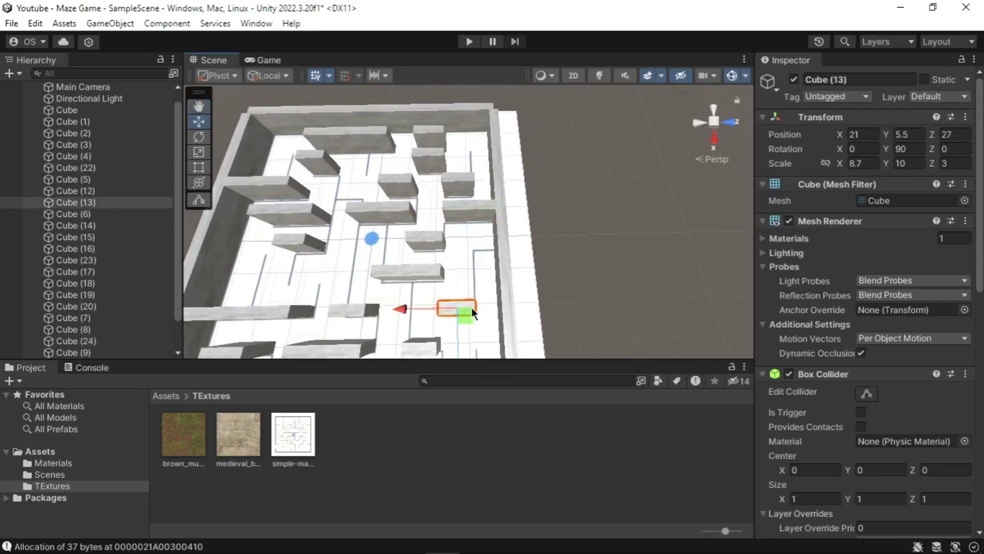
Step: Continue building the inner walls by placing copies of the textured wall cubes over the remaining maze lines
left_click_drag(472, 307, 485, 287)
left_click(484, 287)
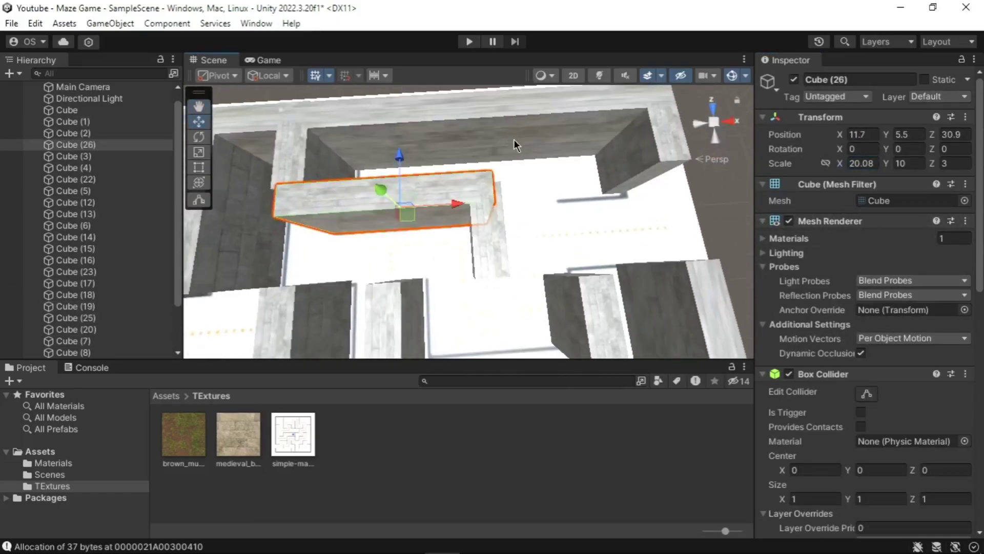
scroll(501, 202, "up", 5)
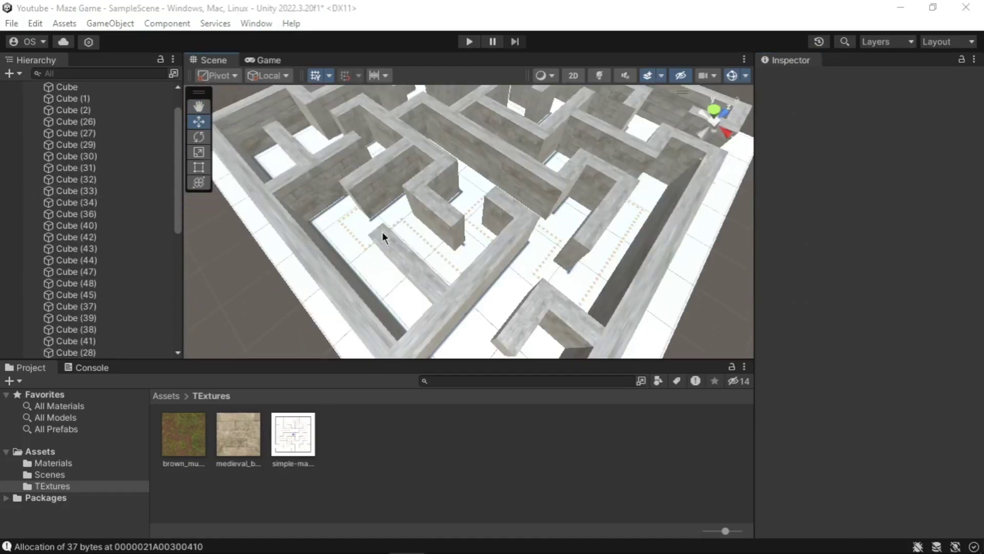
Step: Apply the brown mud leaves texture to the ground cube and expand its material settings
left_click_drag(382, 232, 333, 349, "alt")
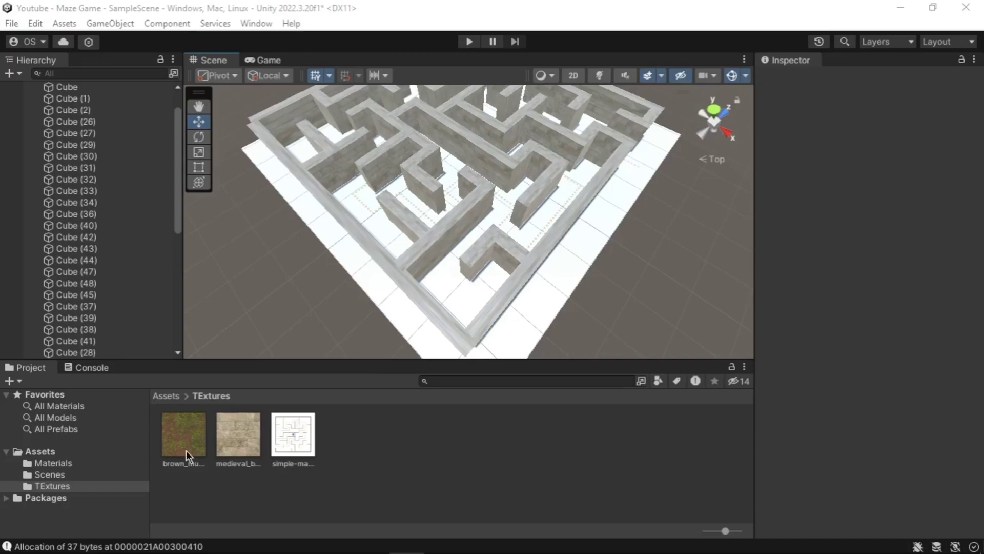
left_click_drag(182, 452, 412, 327)
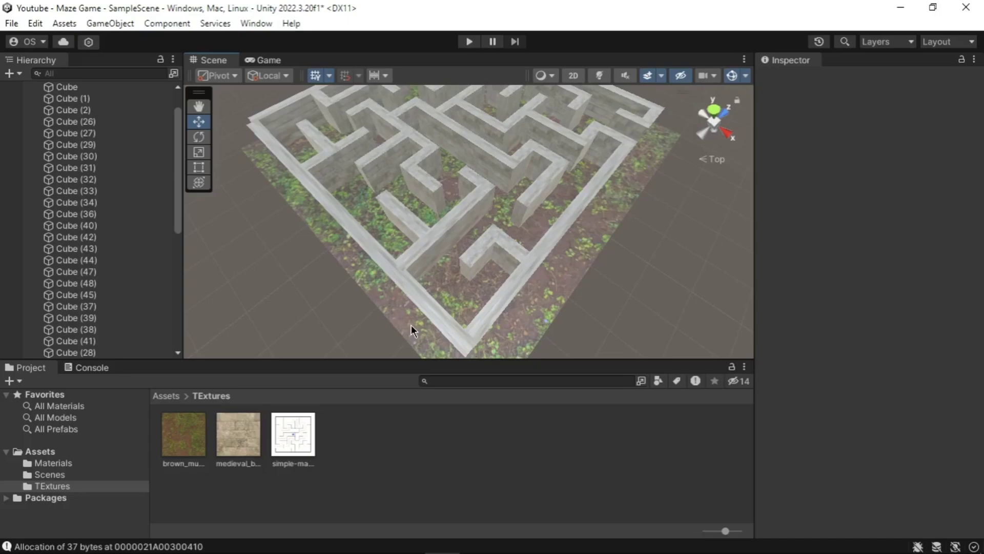
left_click(411, 325)
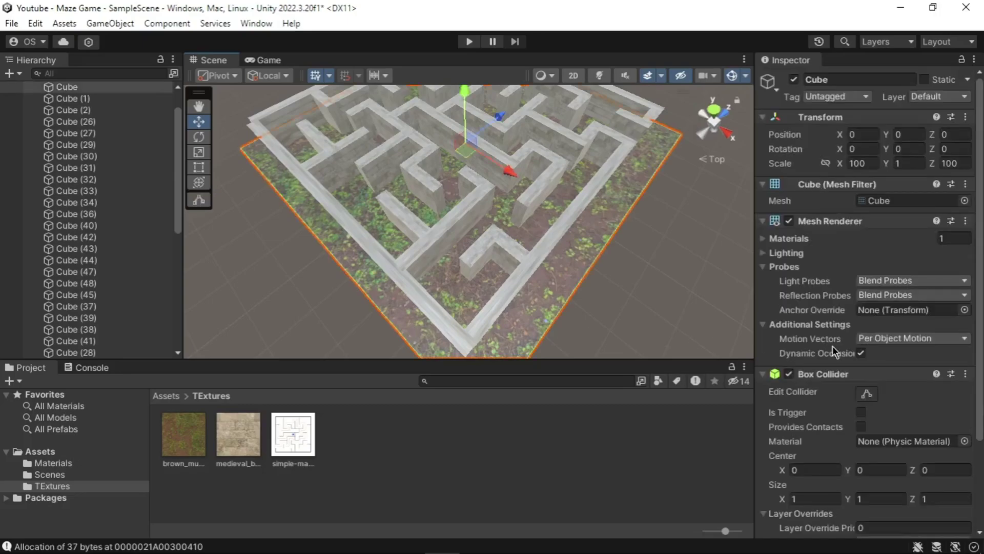
scroll(833, 347, "down", 5)
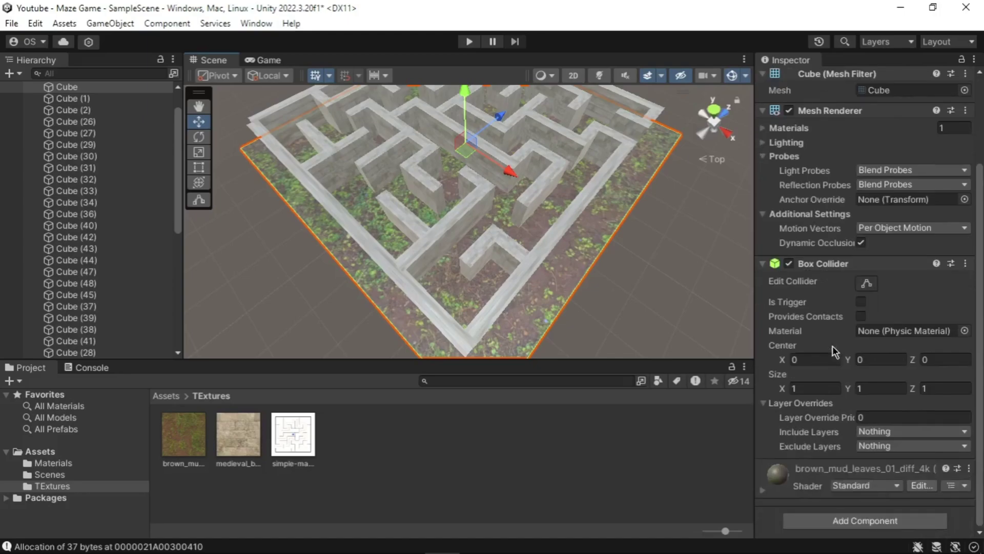
left_click(764, 493)
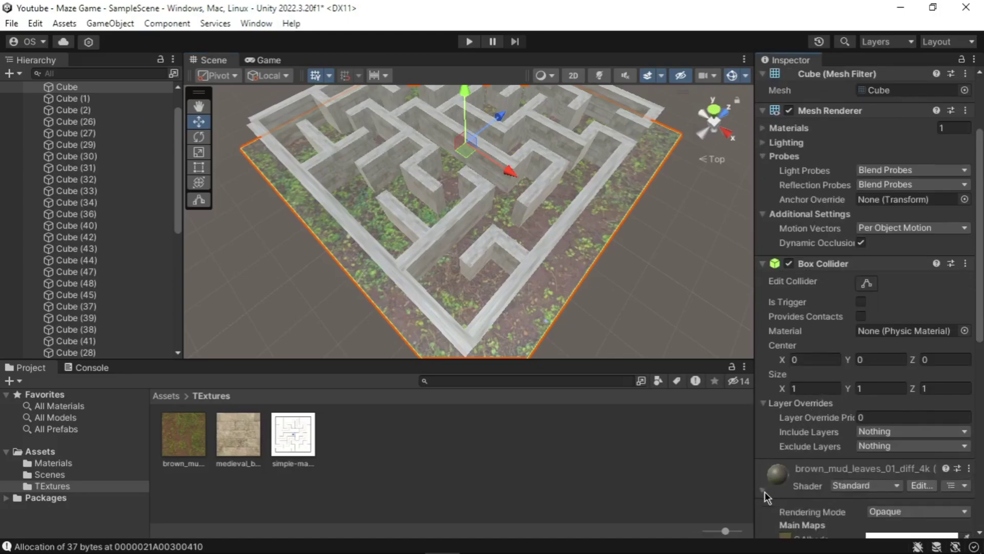
scroll(801, 449, "down", 15)
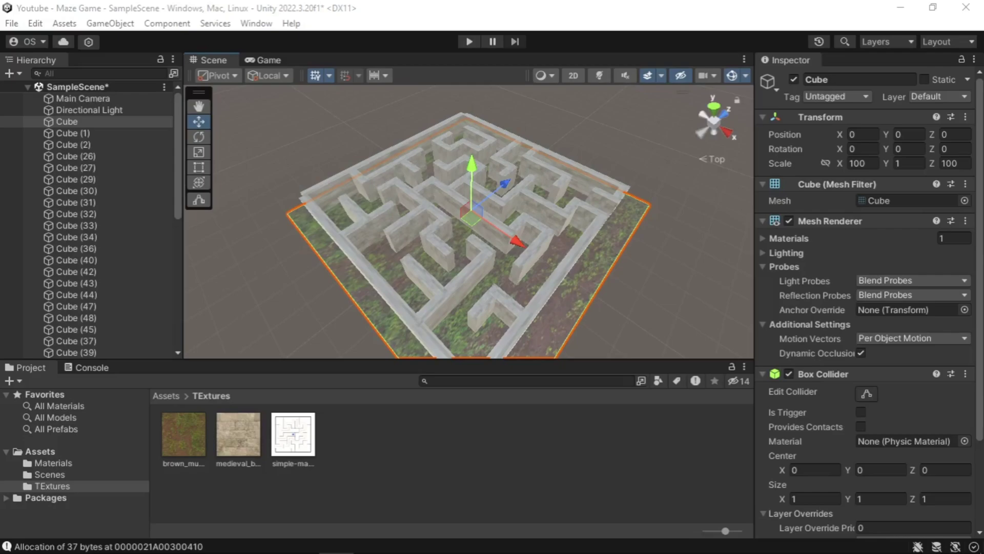
Step: Import the Starter Assets - FirstPerson package from My Assets with its dependencies installed, and close the Package Manager
left_click(254, 25)
left_click(321, 175)
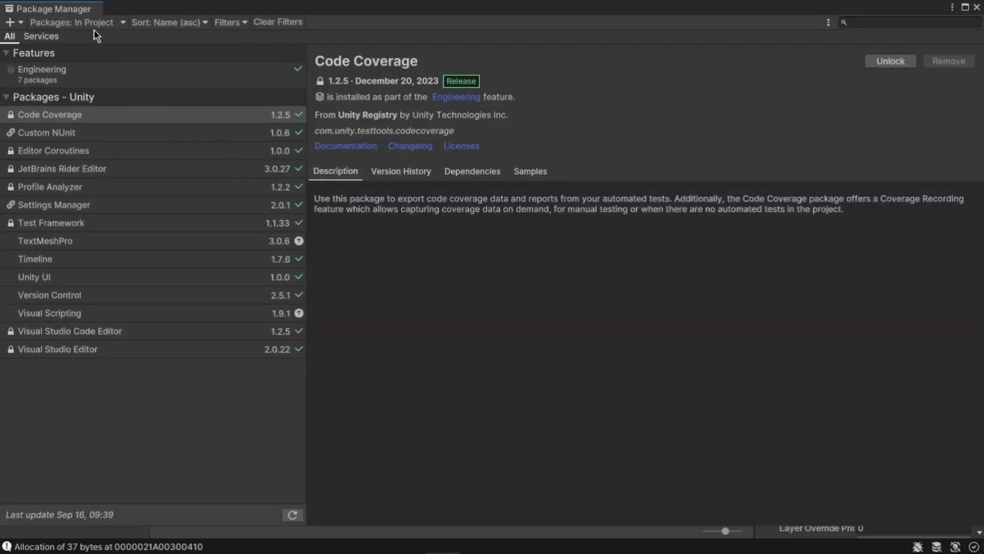
left_click(93, 22)
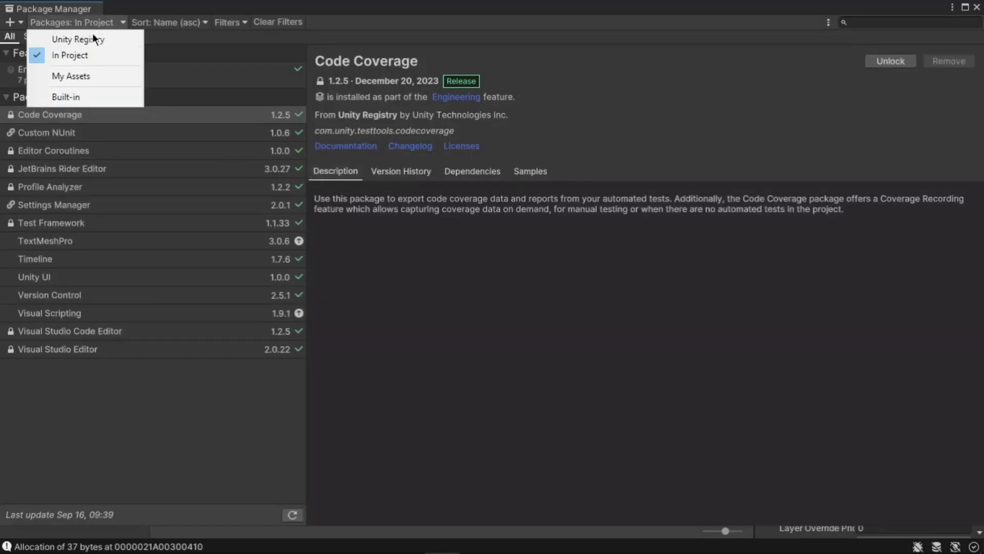
left_click(92, 82)
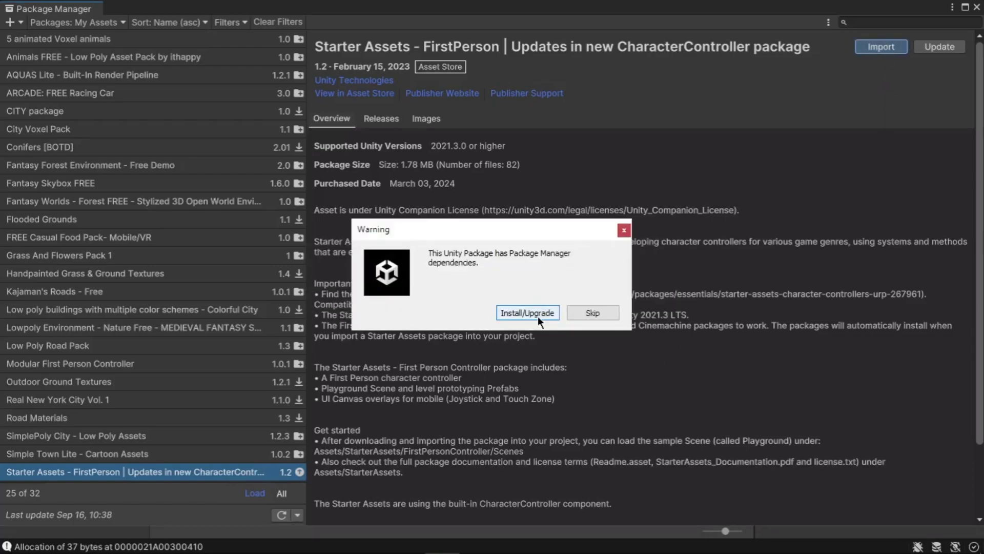
left_click(527, 313)
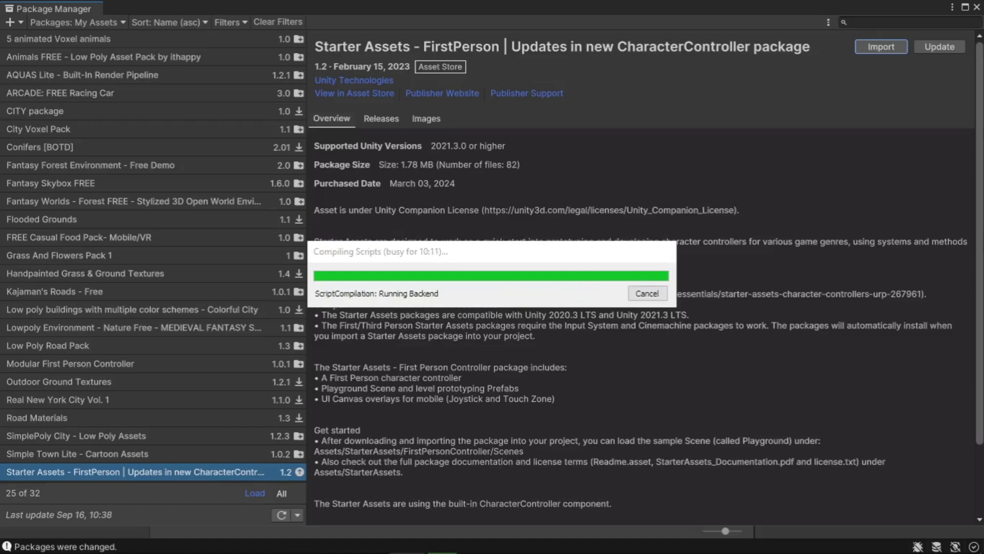
left_click(589, 321)
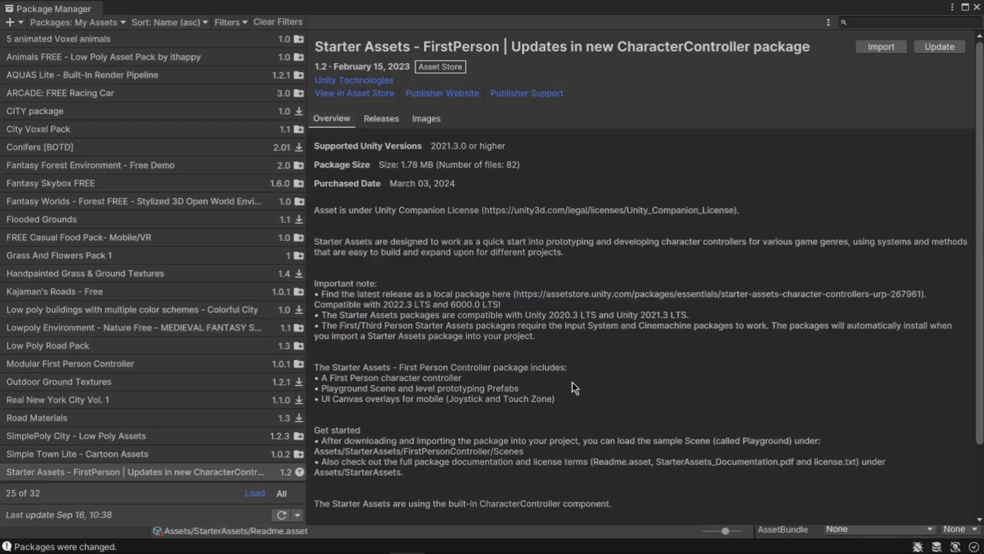
left_click(975, 7)
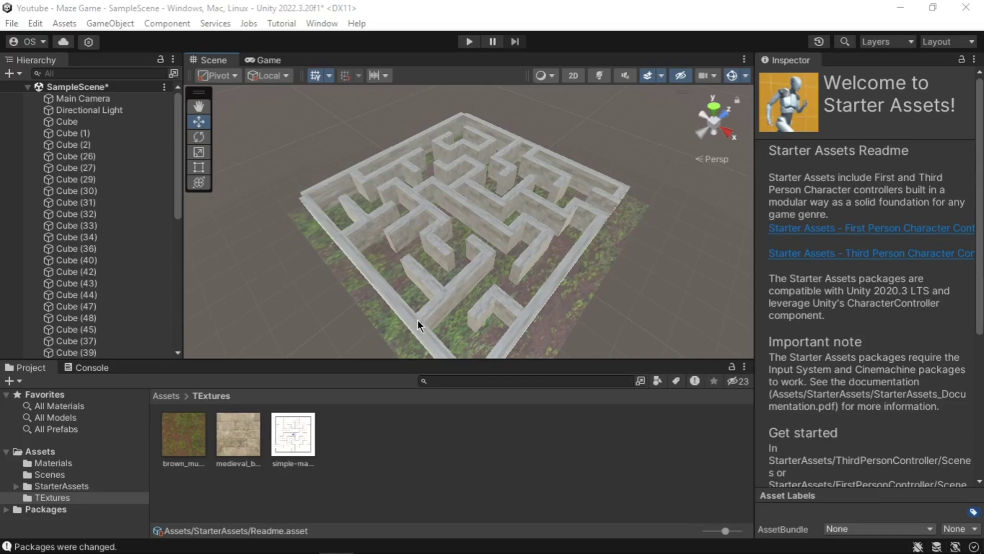
Step: Add the MainCamera, PlayerCapsule and PlayerFollowCamera prefabs from the FirstPersonController Prefabs folder to the scene
left_click(52, 486)
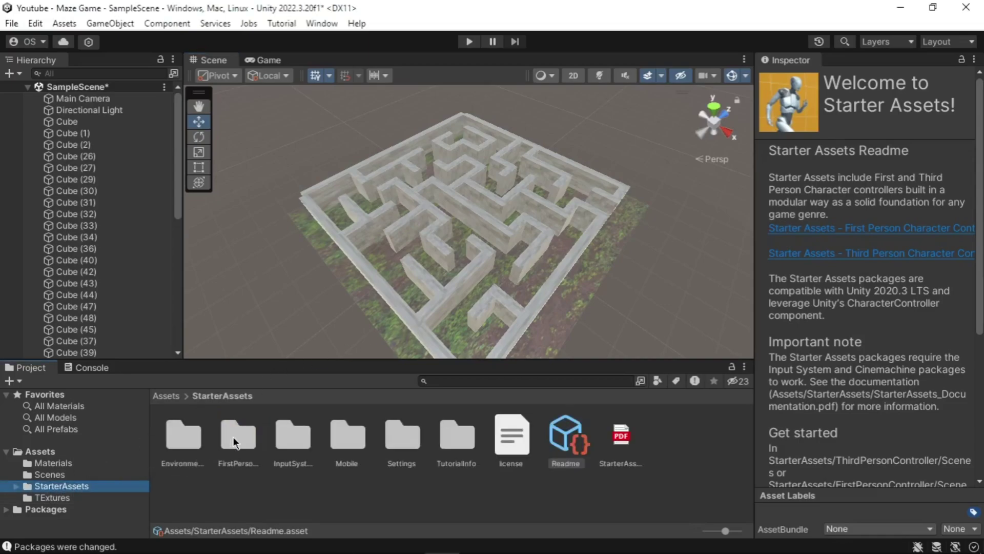
double_click(232, 437)
double_click(176, 445)
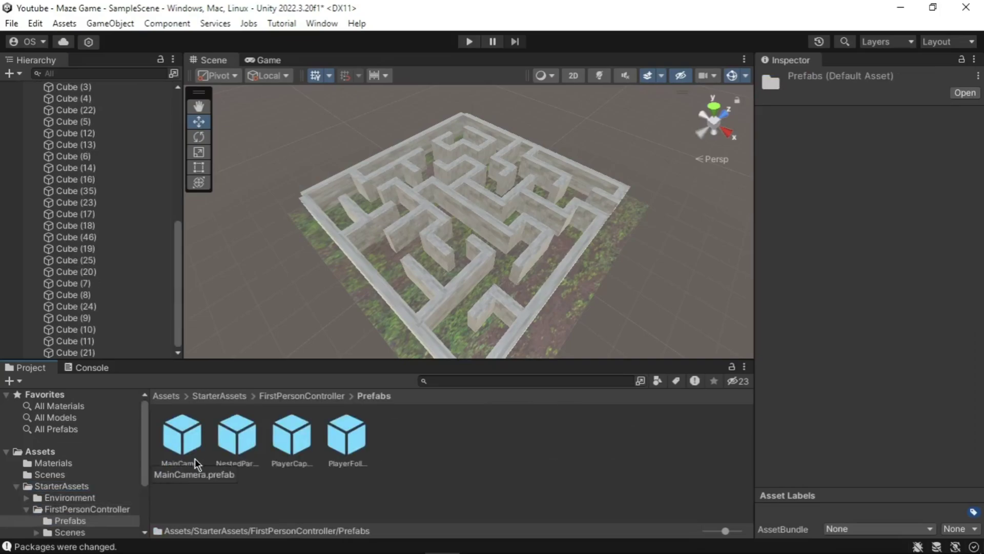
left_click(195, 459, "ctrl")
left_click(303, 445, "ctrl")
left_click(354, 446, "ctrl")
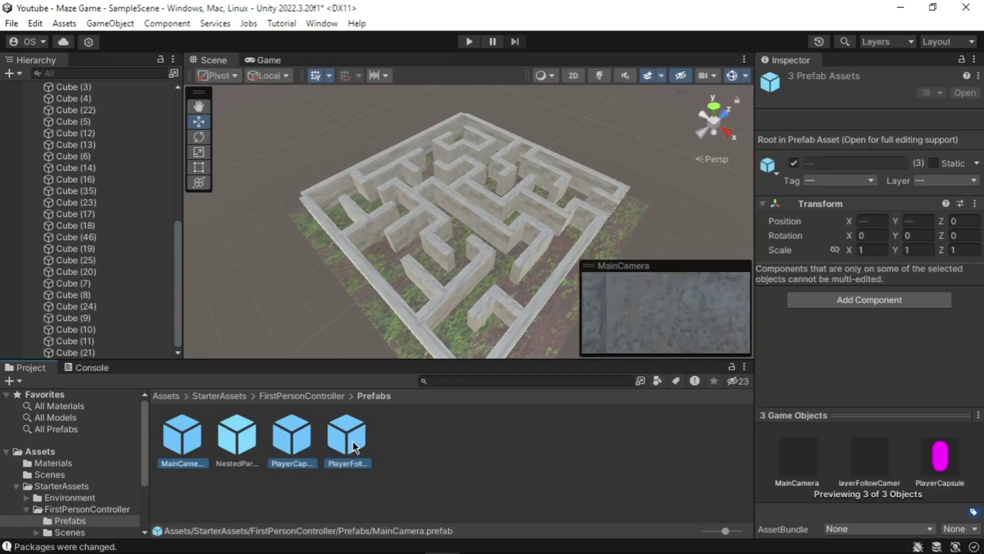
left_click_drag(173, 365, 95, 333)
left_click(80, 354)
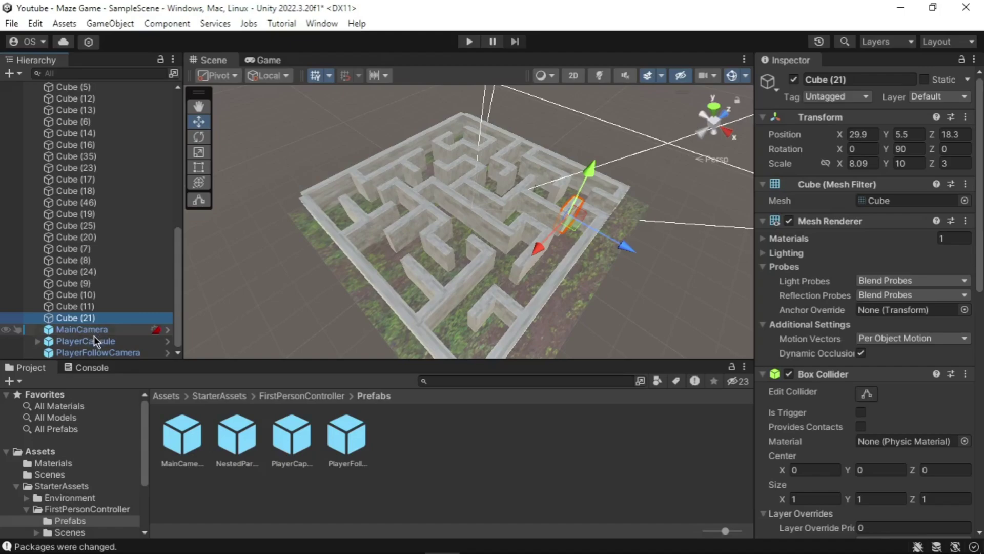
Step: Set the PlayerFollowCamera's Follow target to PlayerCameraRoot
left_click(109, 352)
left_click(964, 298)
double_click(847, 273)
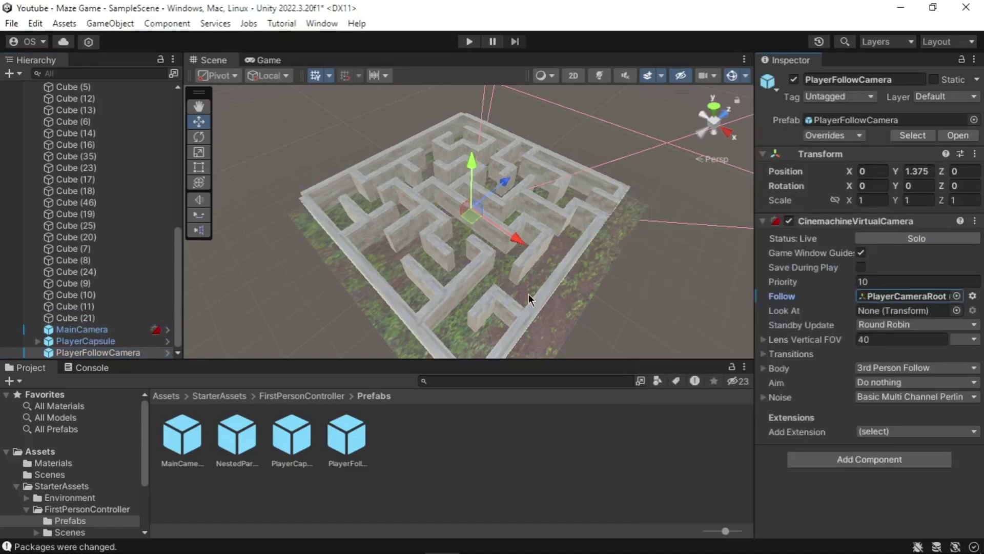
Step: Move the PlayerCapsule into the maze corridor at about X -1.61, Z -1.54 and set its Y position to 1.8
left_click(86, 341)
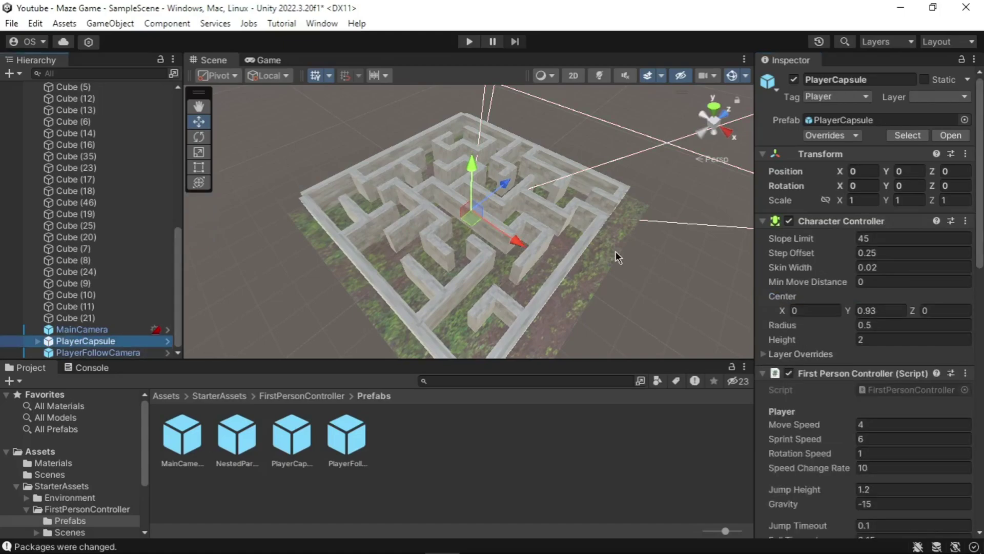
left_click_drag(616, 251, 491, 254, "alt")
key("f")
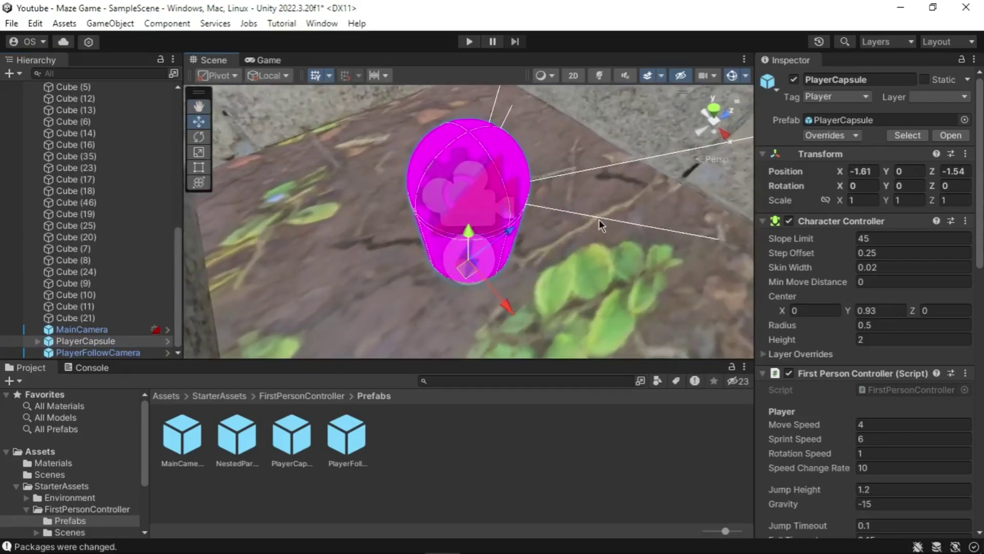
left_click_drag(600, 219, 543, 154, "alt")
double_click(902, 172)
type("1.8")
key("Return")
key("f")
Step: Rotate the PlayerCapsule to 90 degrees about Y and adjust its position to about Y 1.58, Z -1.57
key("e")
key("w")
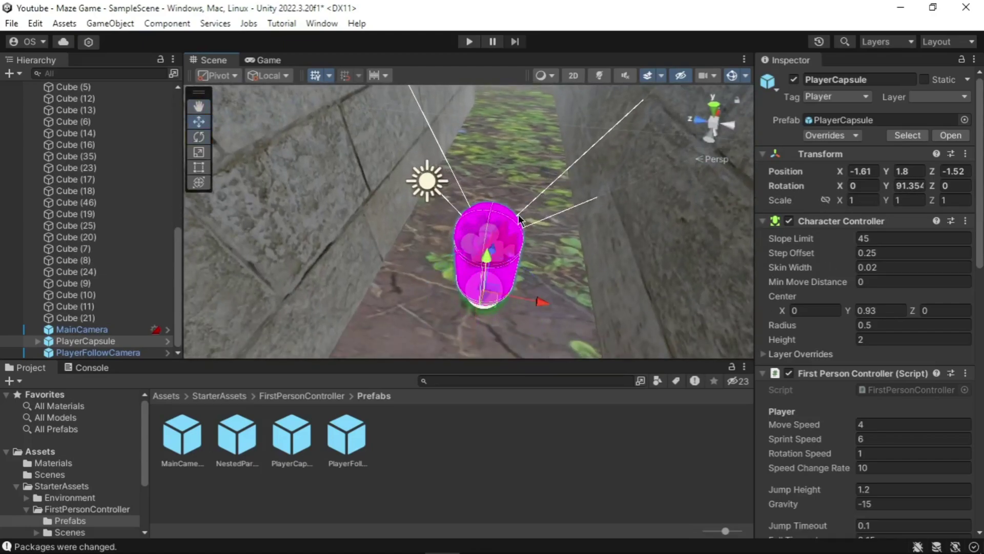
left_click_drag(533, 302, 583, 228)
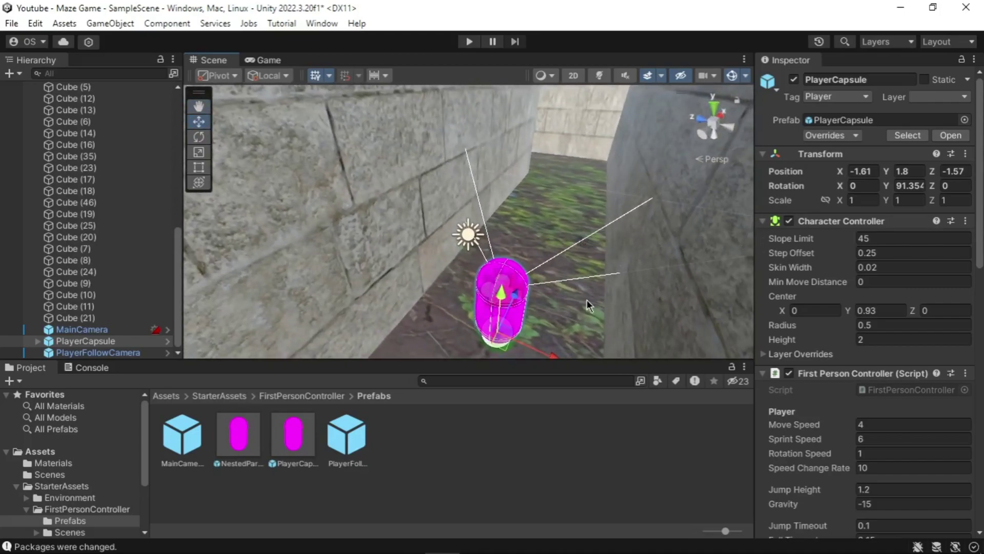
left_click_drag(586, 305, 558, 251, "alt")
Step: Run the game and walk the first-person player forward through the maze corridors to test the controller
left_click(467, 43)
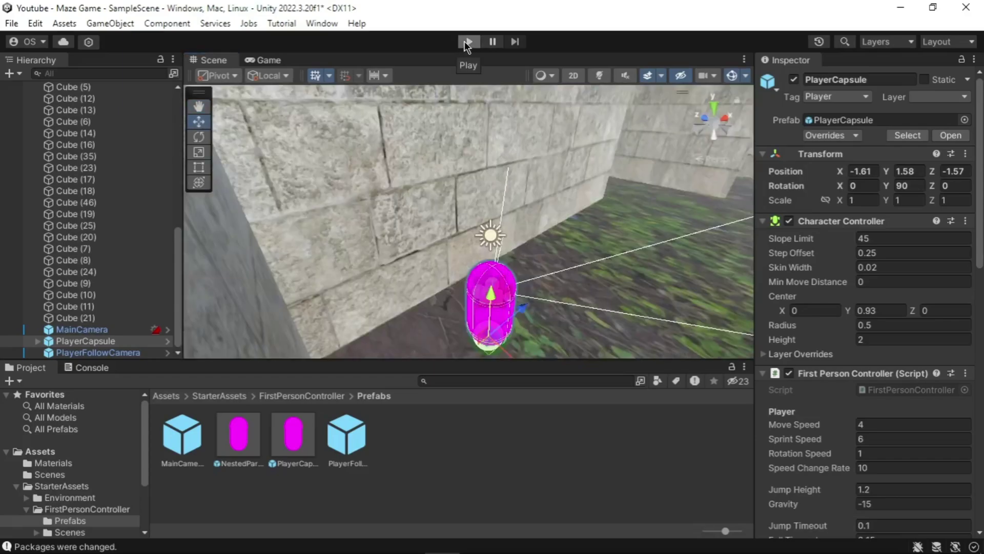
left_click(468, 44)
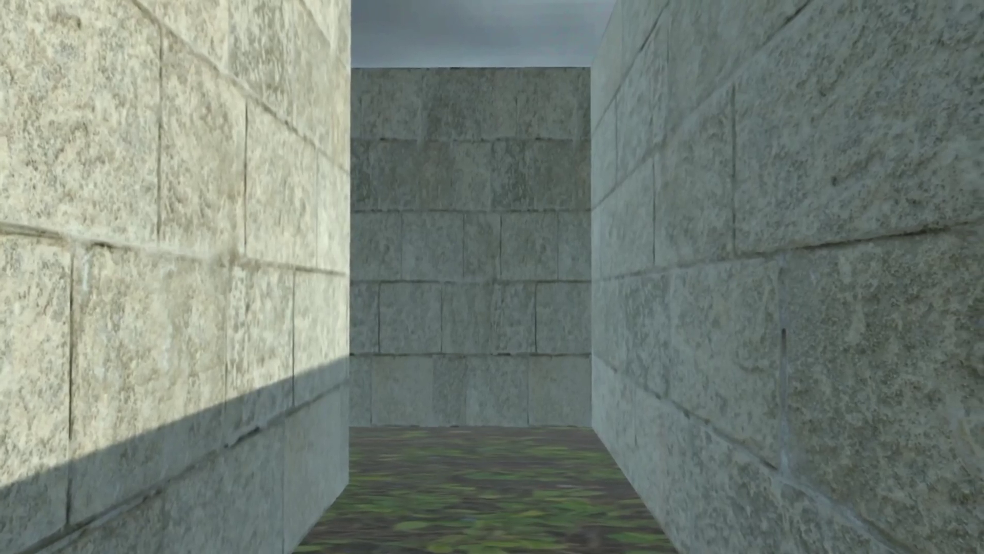
key("w")
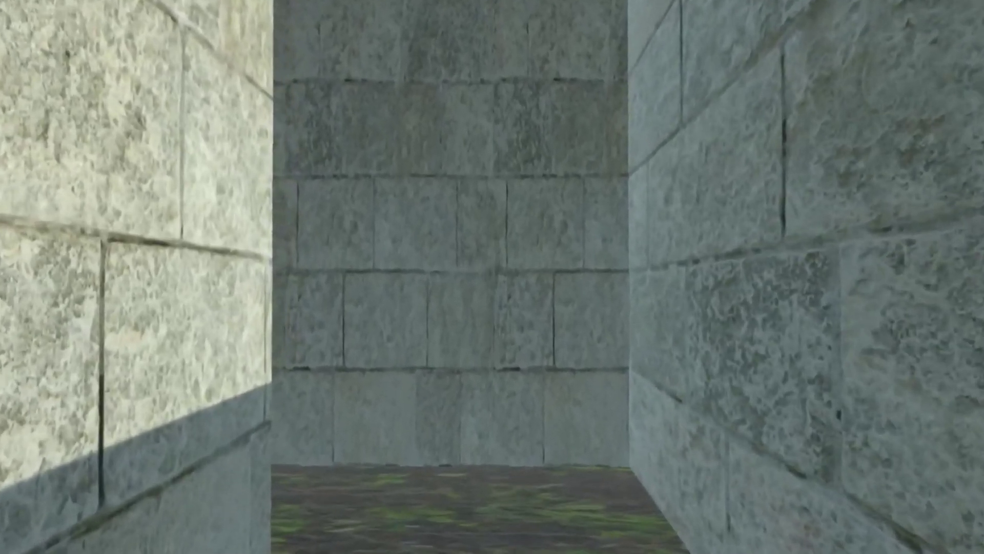
key("w")
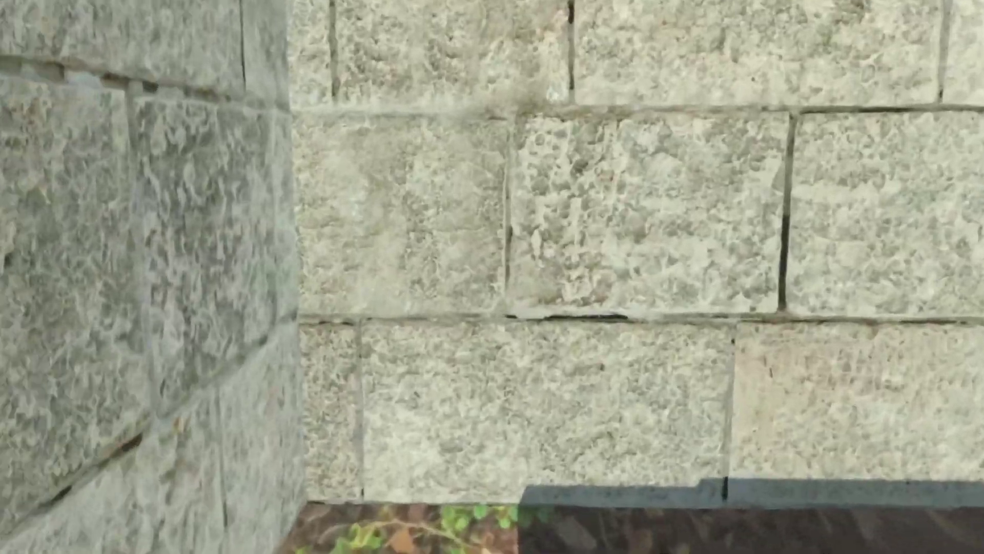
key("w")
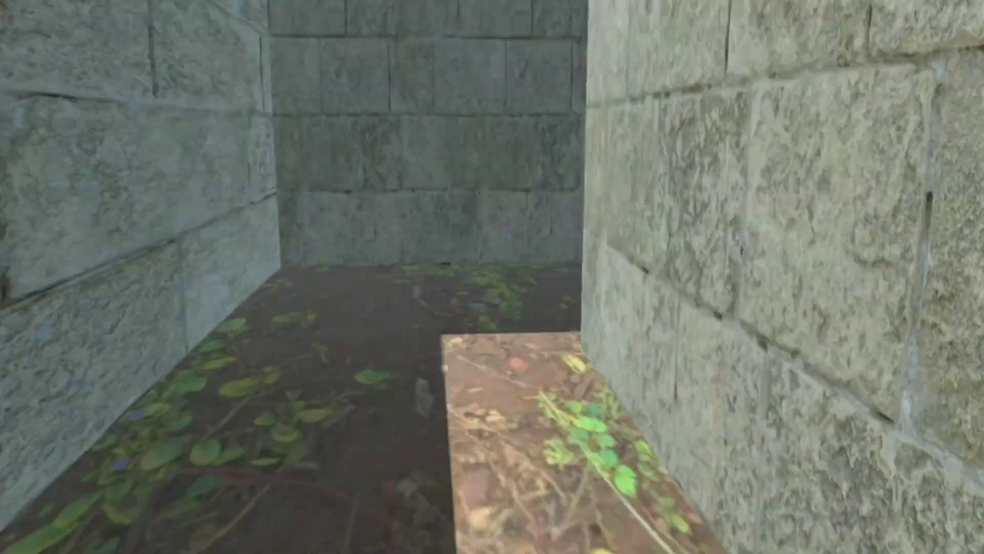